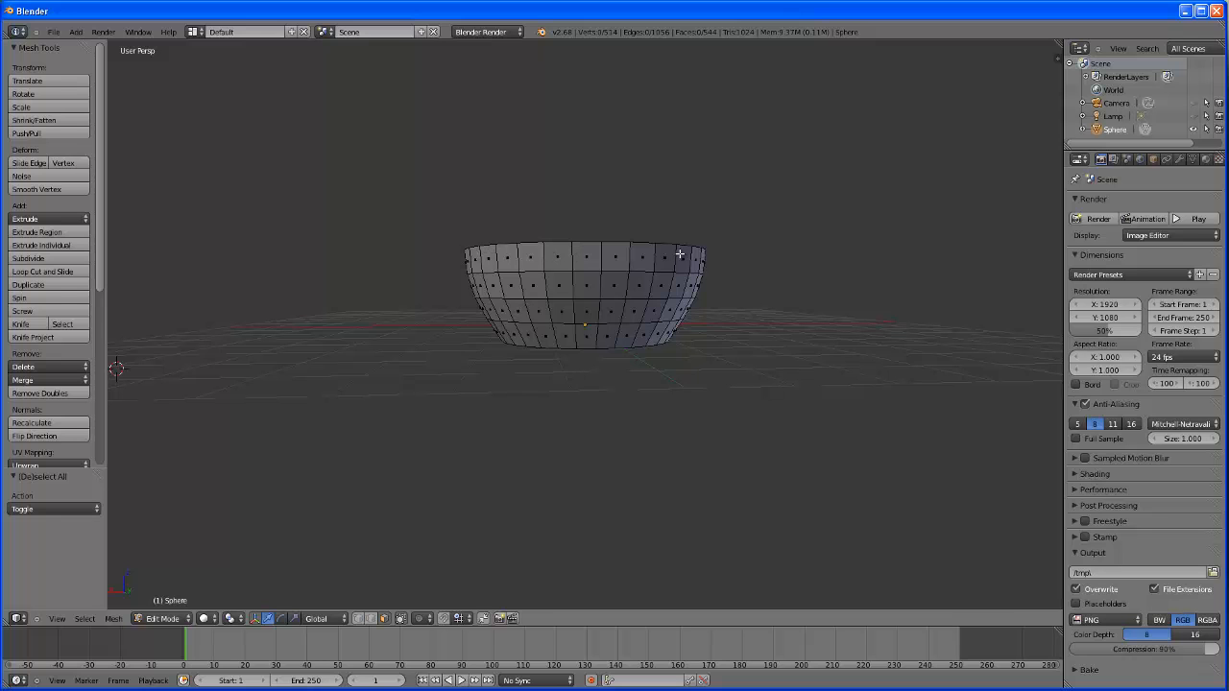
mouse_move(824, 395)
middle_mouse_down()
mouse_move(796, 433)
mouse_move(765, 395)
mouse_move(810, 394)
mouse_move(815, 382)
middle_mouse_up()
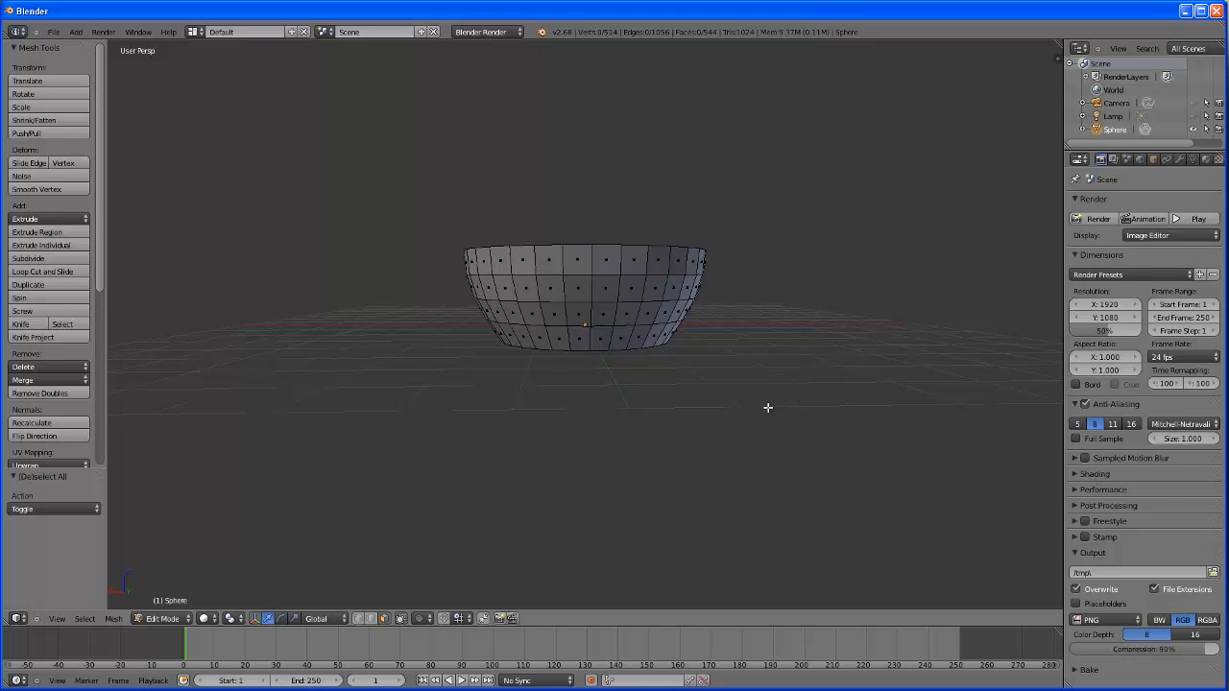
middle_click_drag(744, 394, 728, 408)
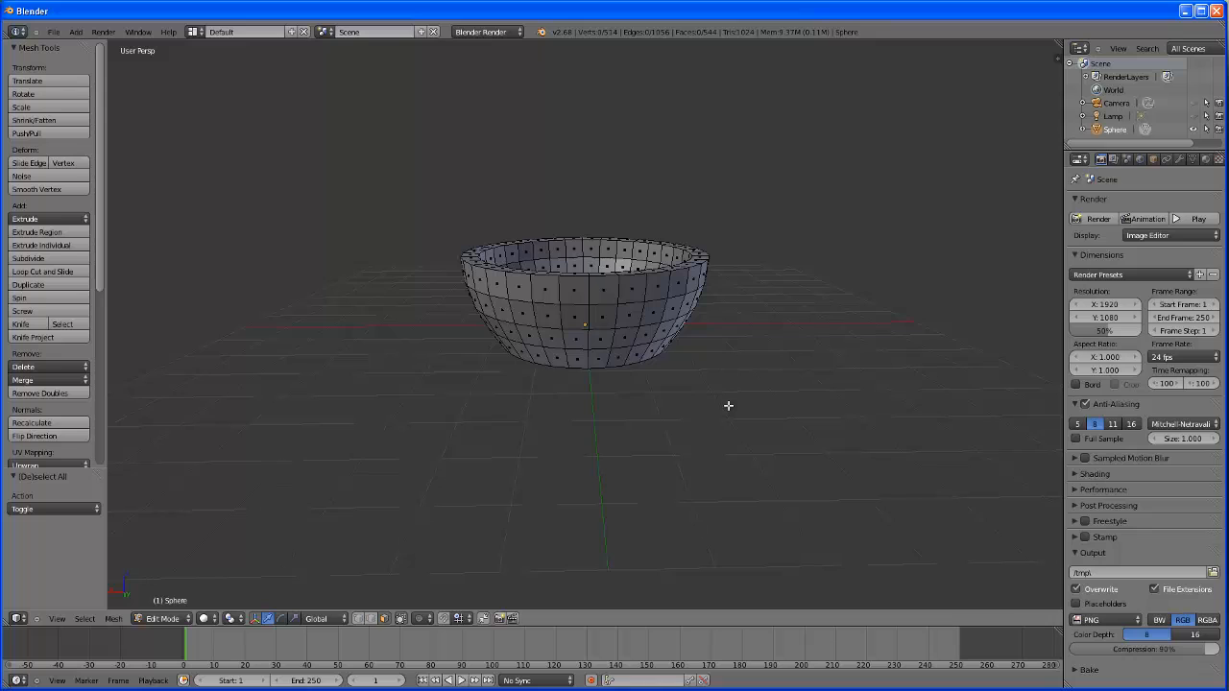
key("b")
left_click_drag(410, 187, 756, 284)
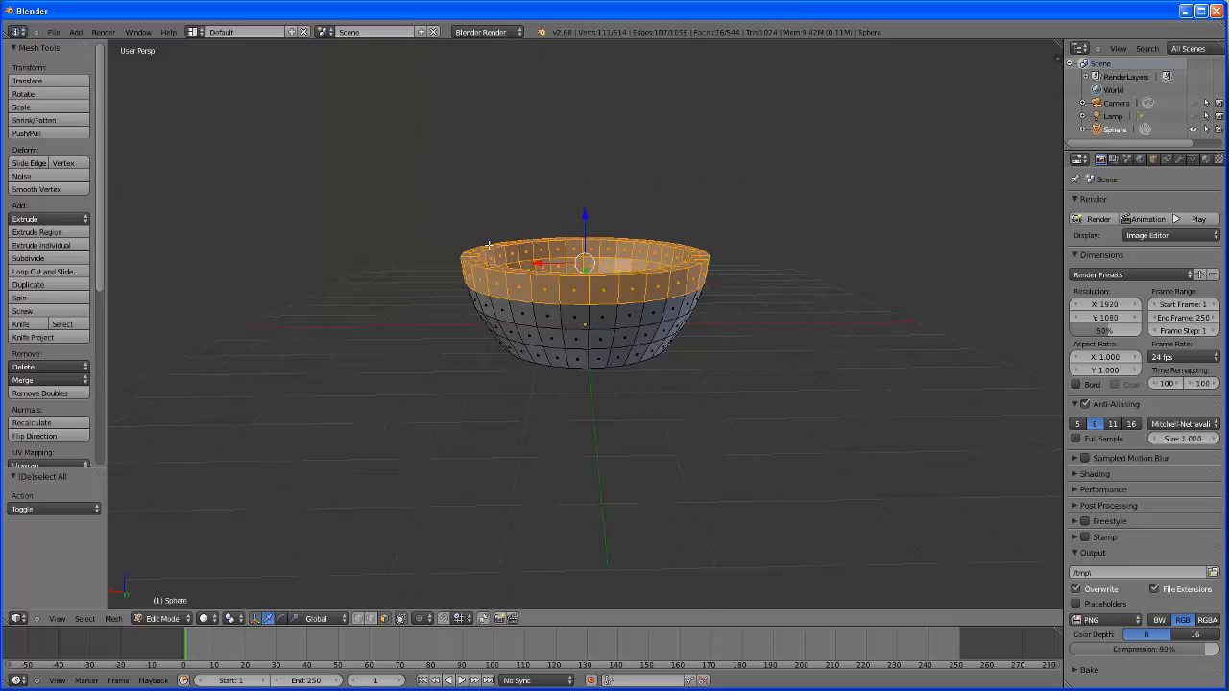
middle_click_drag(770, 322, 705, 329)
key("a")
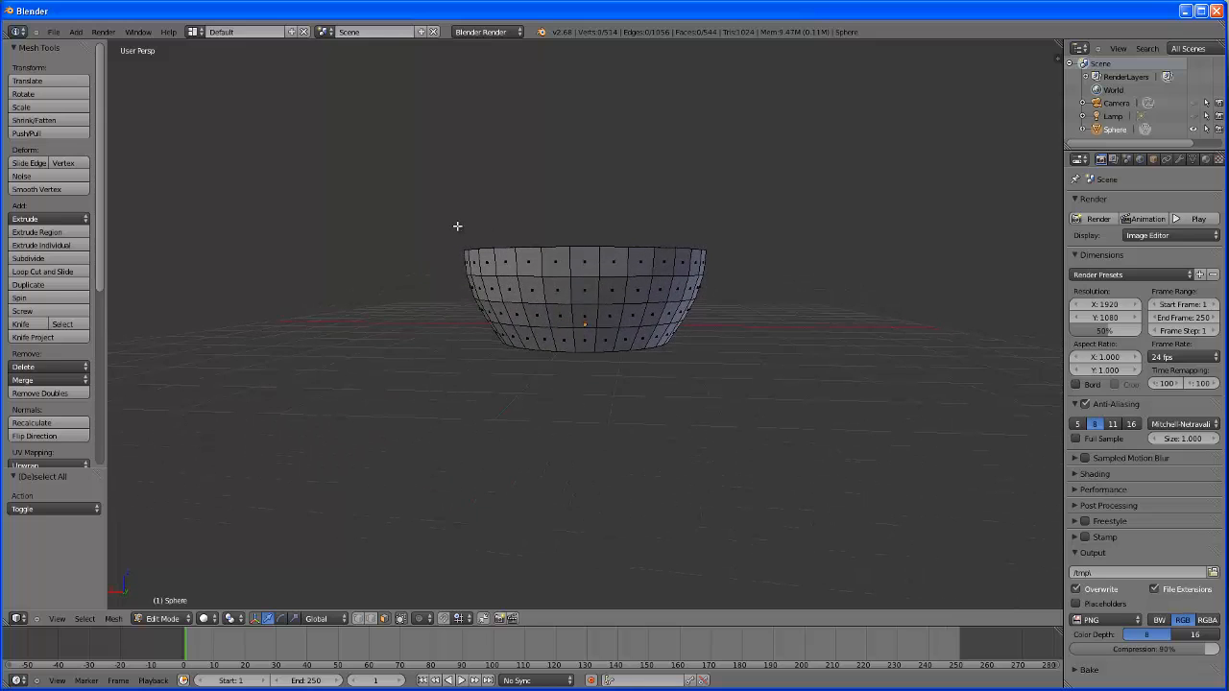
Step: Select the top band of outer faces all around the bowl, leaving the inside unselected, and subdivide it with one cut
key("b")
left_click_drag(422, 205, 754, 279)
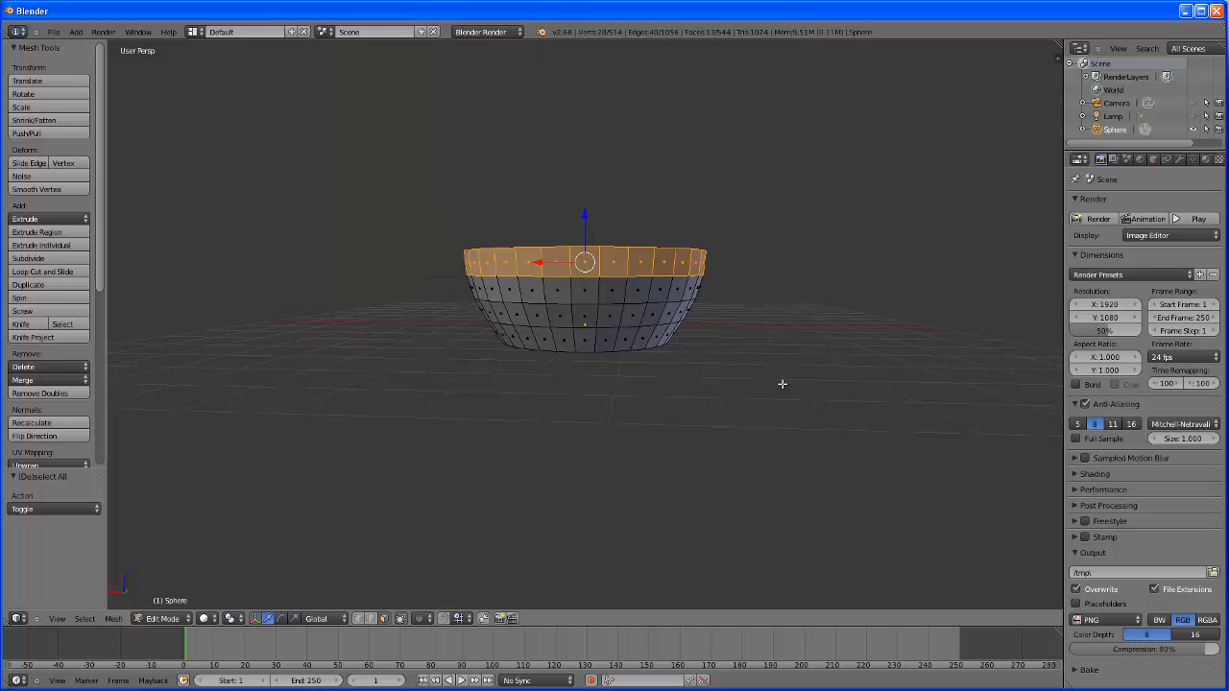
middle_click_drag(760, 394, 564, 392)
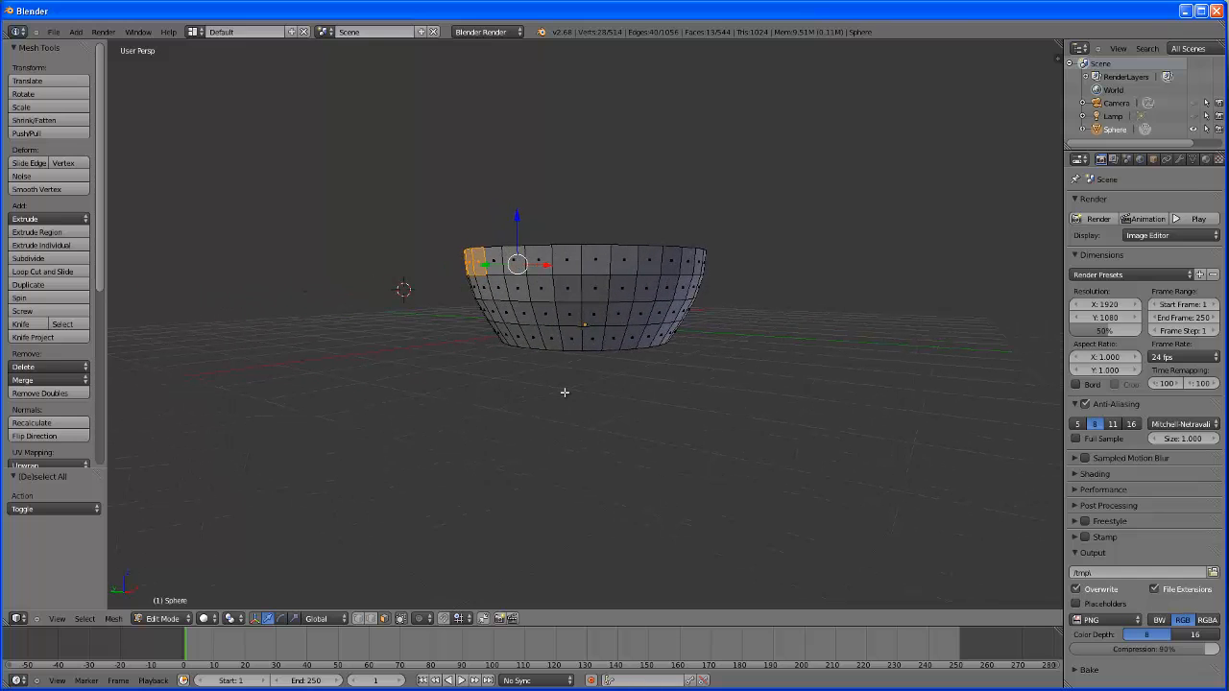
key("b")
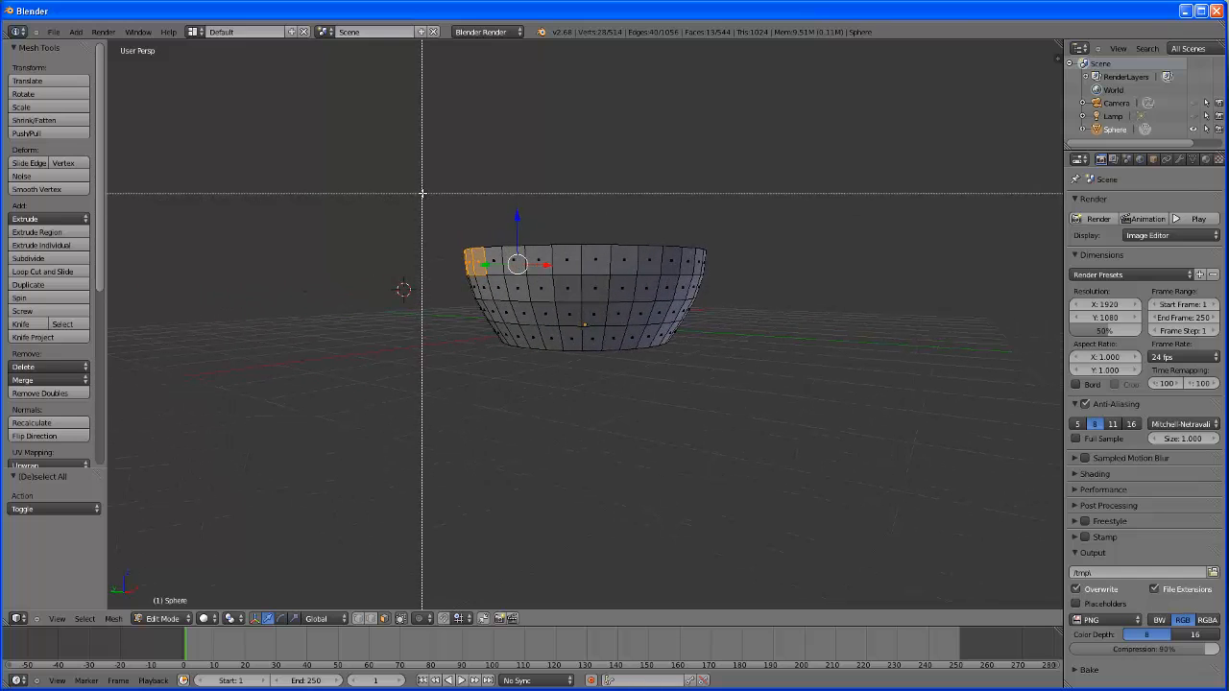
left_click_drag(433, 201, 744, 271)
middle_click_drag(732, 359, 531, 363)
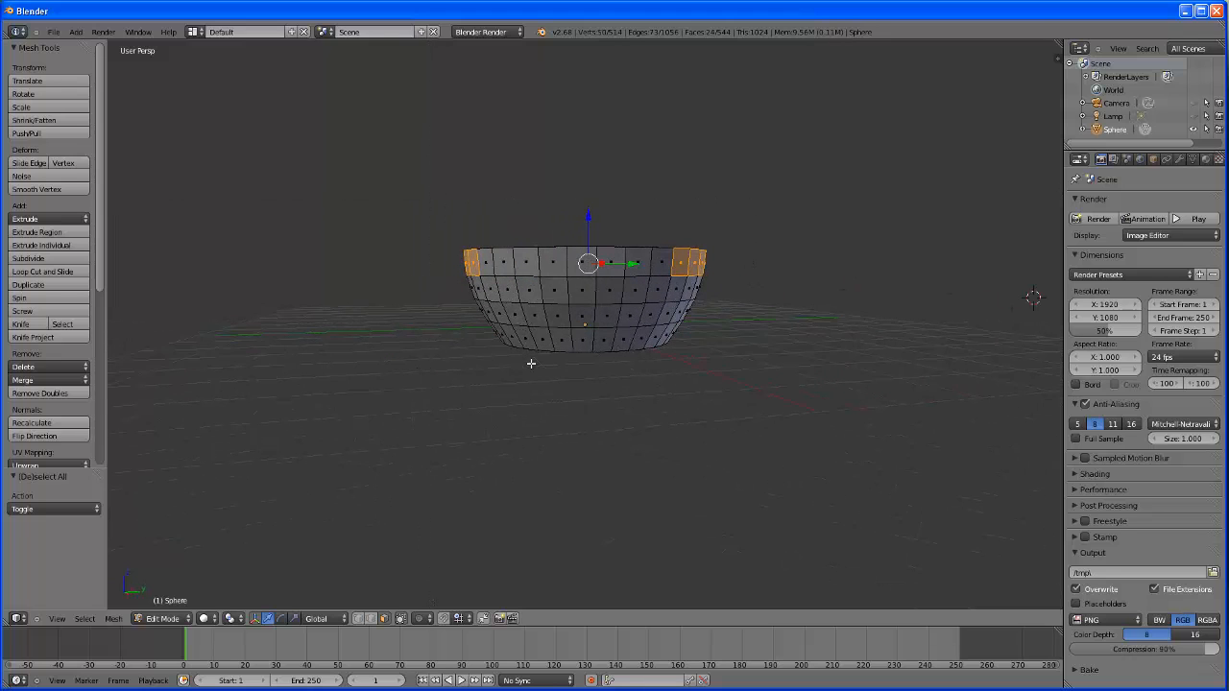
key("b")
left_click_drag(432, 192, 724, 267)
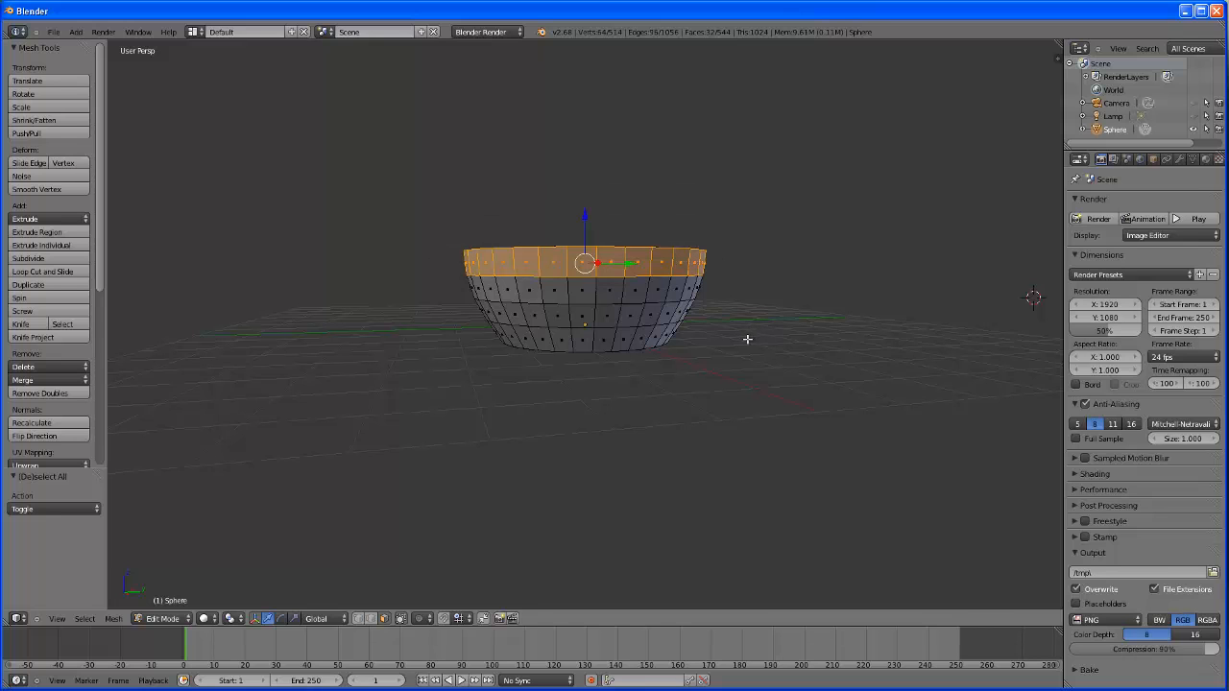
middle_click_drag(747, 335, 728, 393)
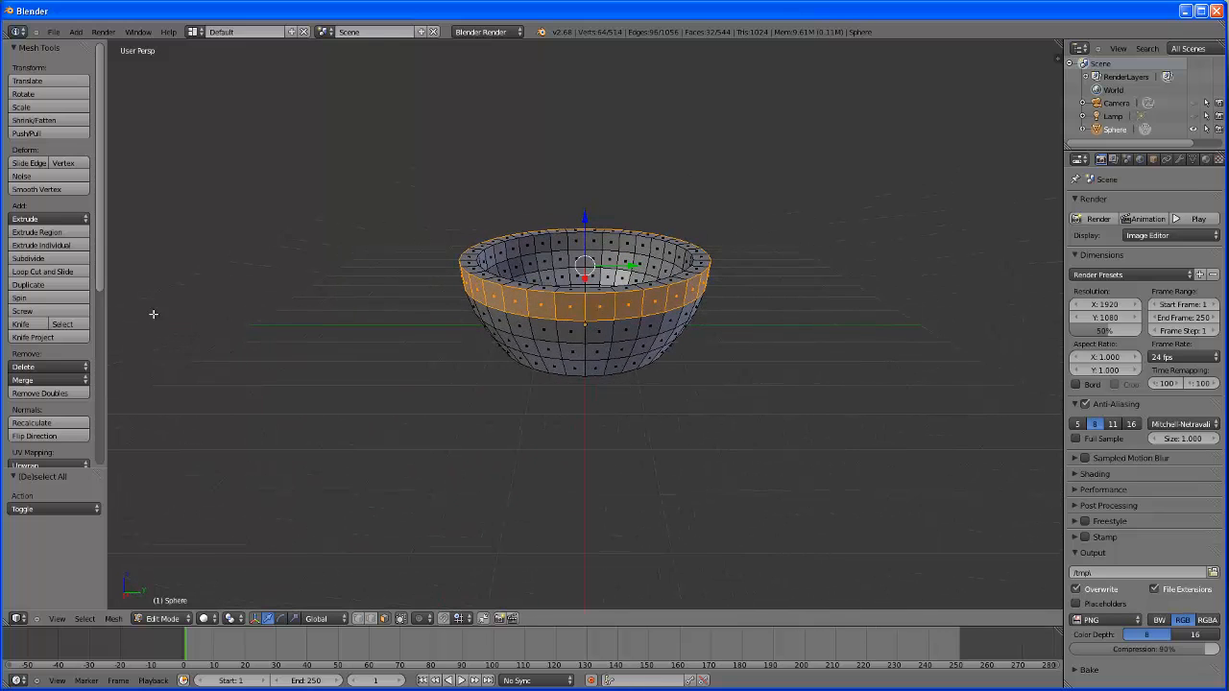
left_click(39, 258)
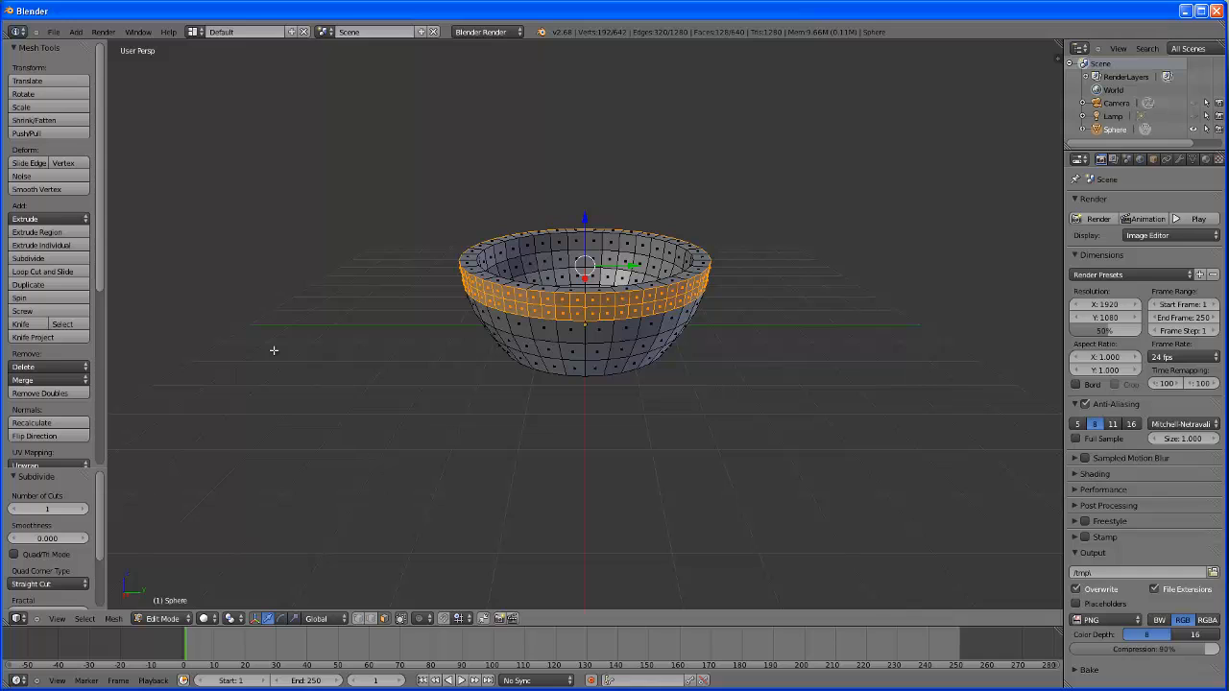
middle_click_drag(422, 414, 422, 343)
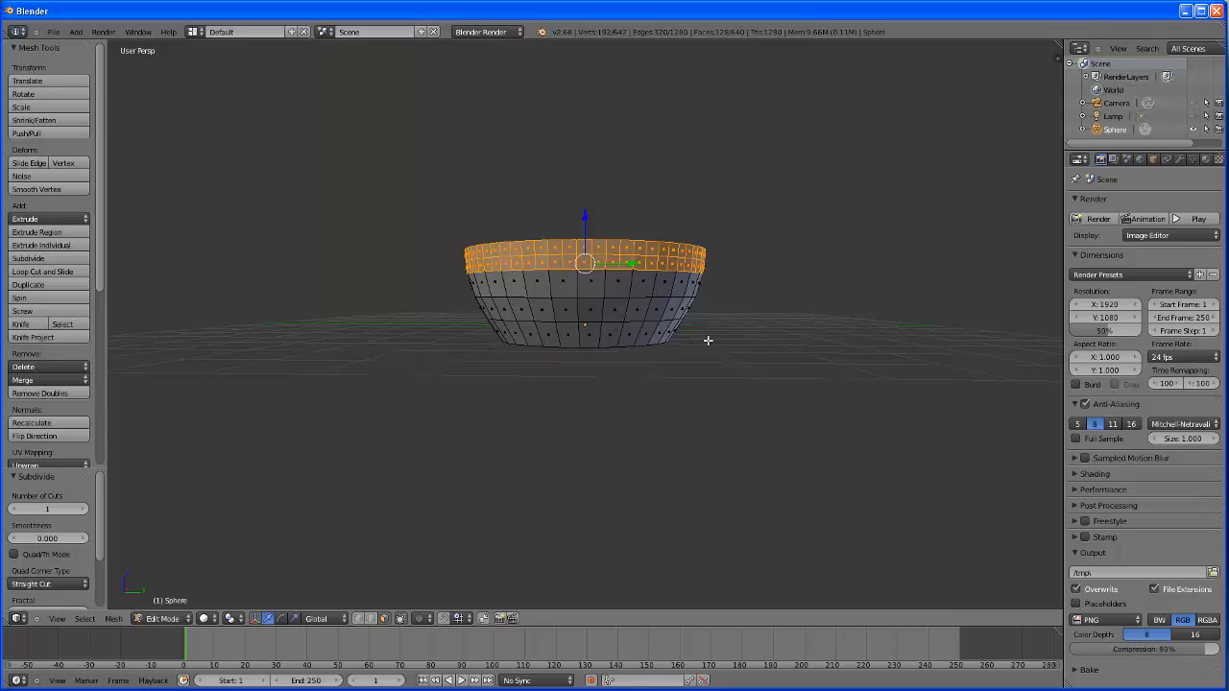
Step: Select only the upper row of the subdivided outer faces around the whole bowl and extrude the region in place with zero offset
key("a")
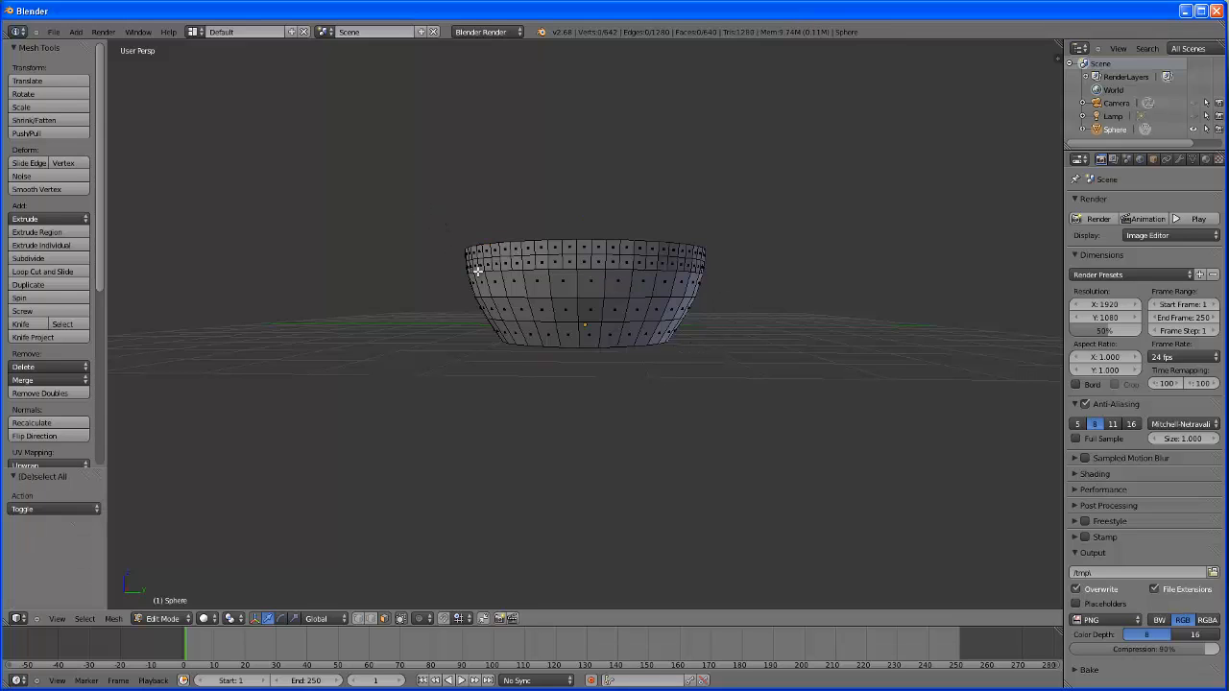
middle_click_drag(741, 372, 741, 377)
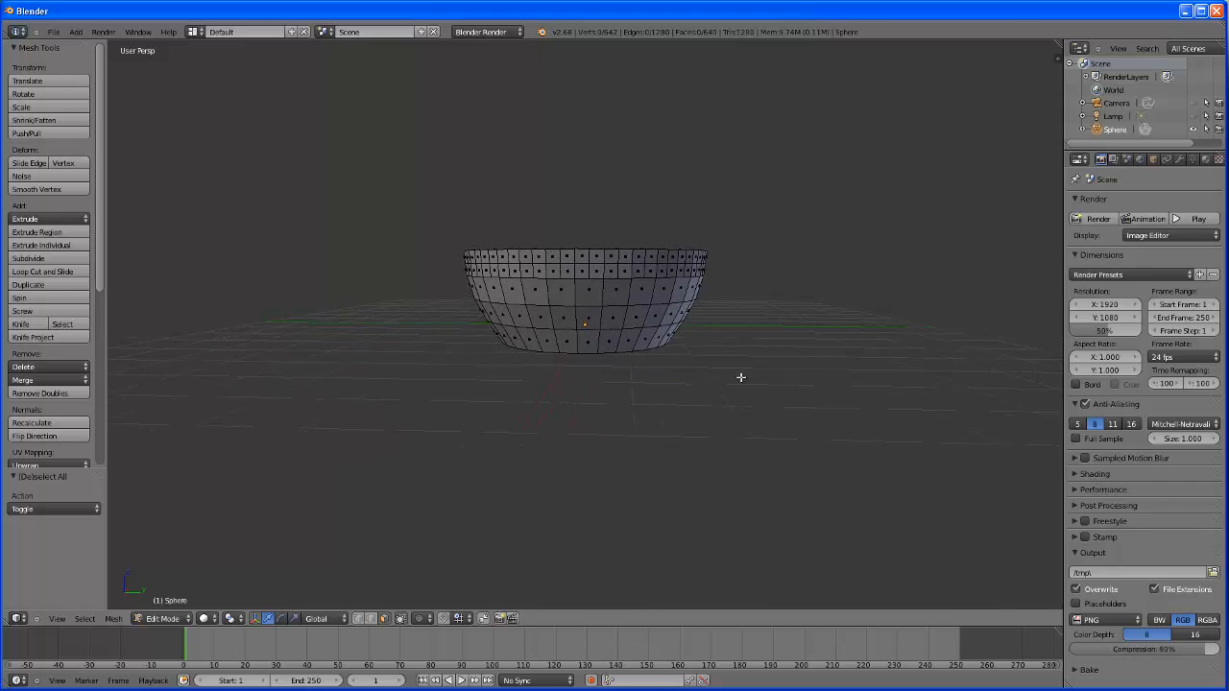
key("b")
left_click_drag(407, 198, 771, 258)
middle_click_drag(735, 340, 540, 357)
key("b")
left_click_drag(451, 221, 745, 261)
middle_click_drag(628, 393, 451, 395)
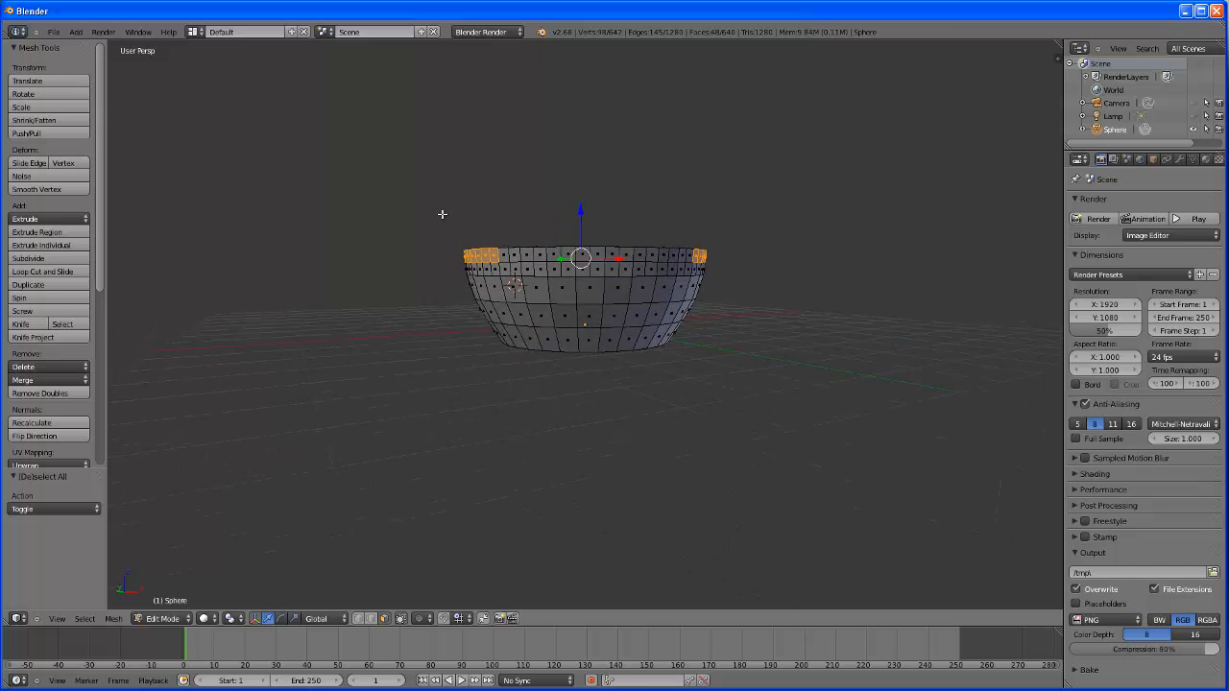
key("b")
left_click_drag(434, 192, 766, 258)
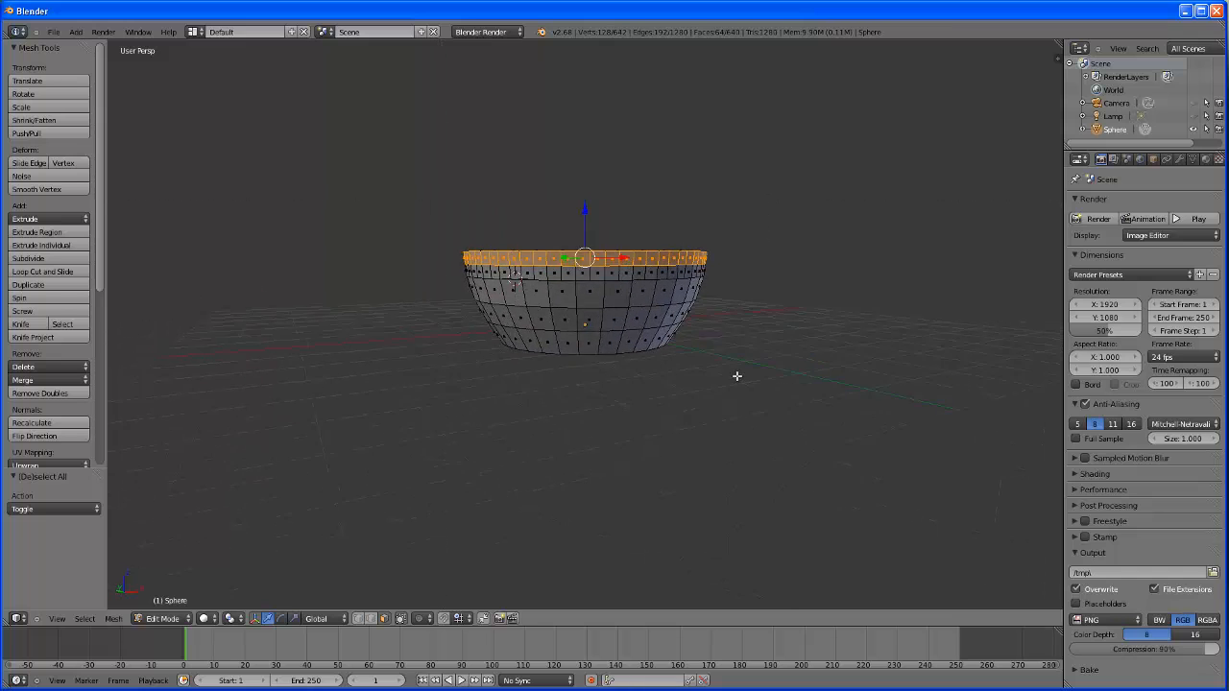
mouse_move(737, 376)
middle_mouse_down()
mouse_move(615, 387)
mouse_move(694, 377)
mouse_move(720, 336)
mouse_move(708, 365)
mouse_move(732, 379)
middle_mouse_up()
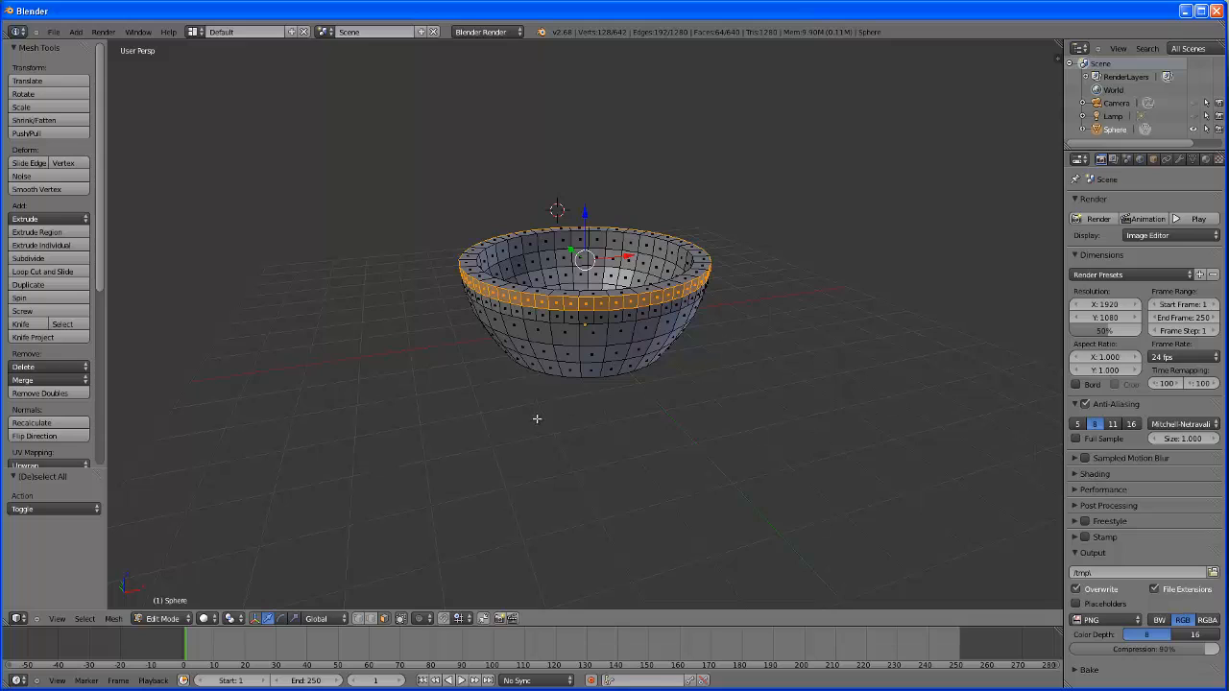
left_click(47, 235)
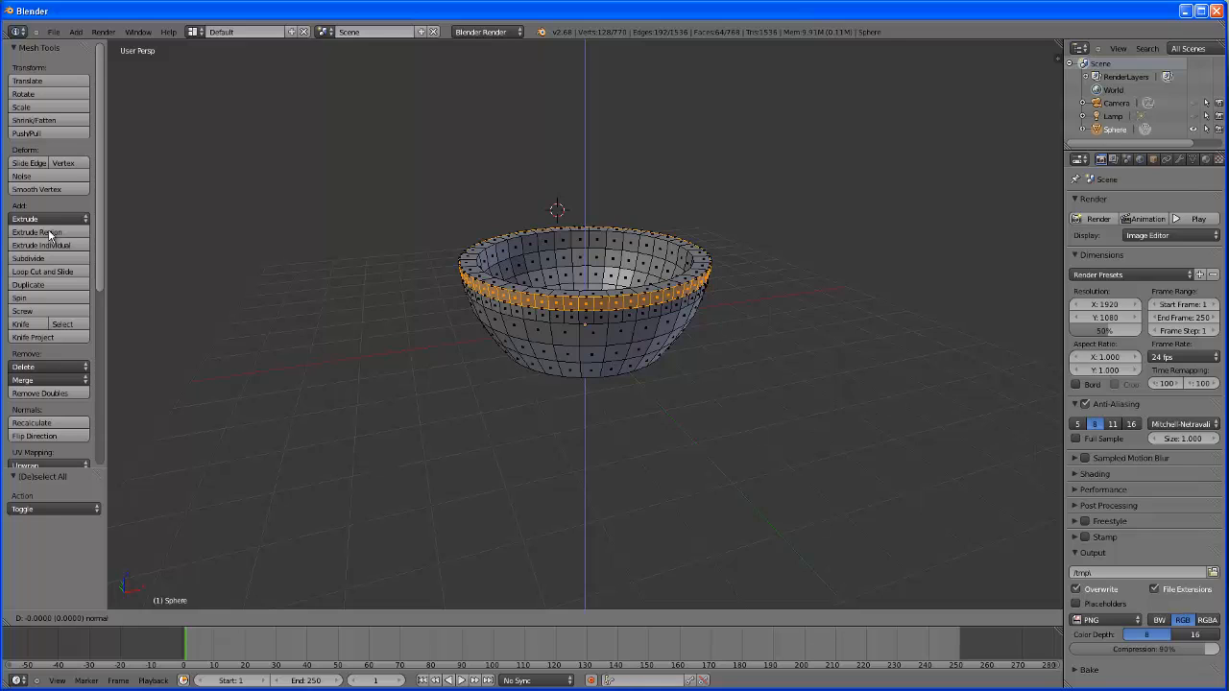
right_click(50, 235)
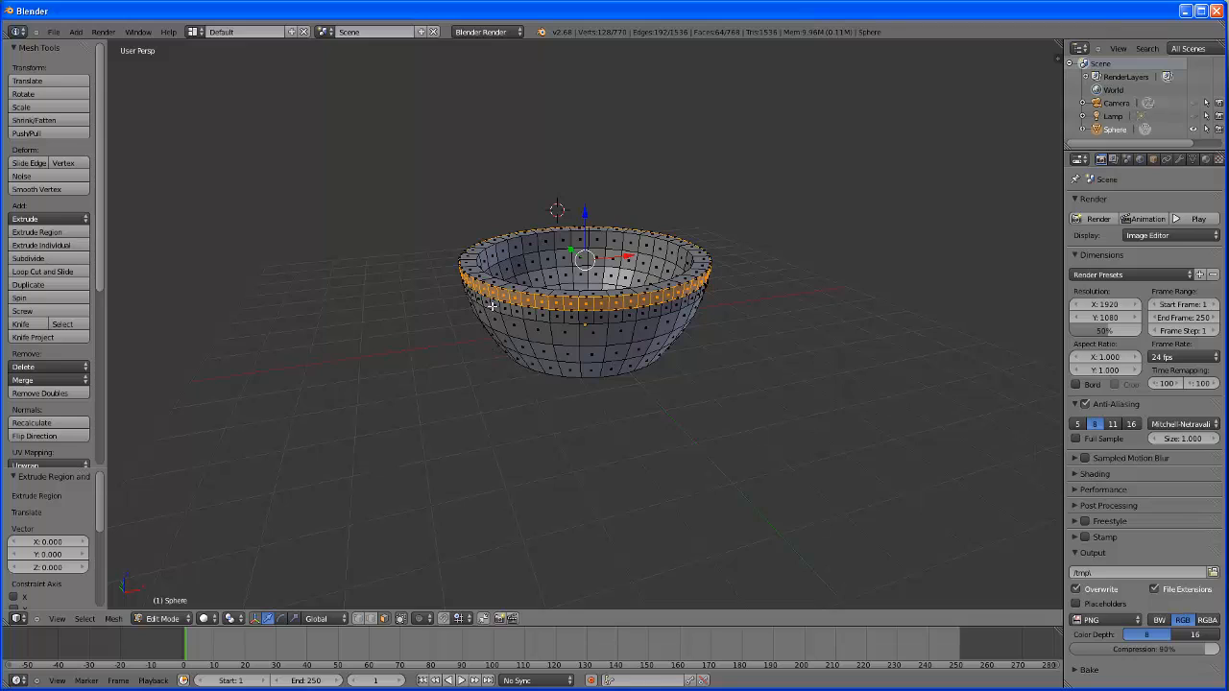
Step: Scale the extruded ring outward uniformly by about 1.105 to form a protruding rim
left_click(295, 619)
left_click_drag(589, 255, 594, 253)
middle_click_drag(748, 425, 674, 434)
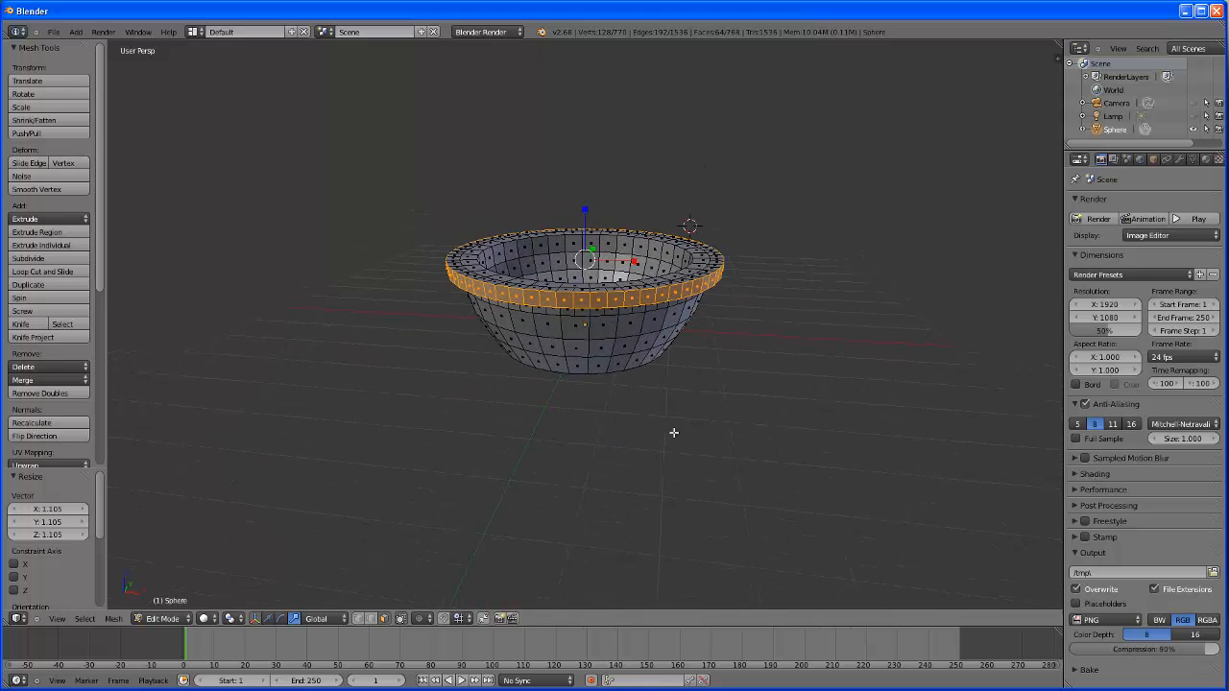
Step: Raise the extruded rim ring slightly along Z in two small moves, the second about 0.015
left_click(270, 620)
left_click_drag(584, 213, 585, 209)
middle_click_drag(653, 401, 624, 286)
left_click_drag(588, 208, 585, 205)
middle_click_drag(727, 426, 686, 443)
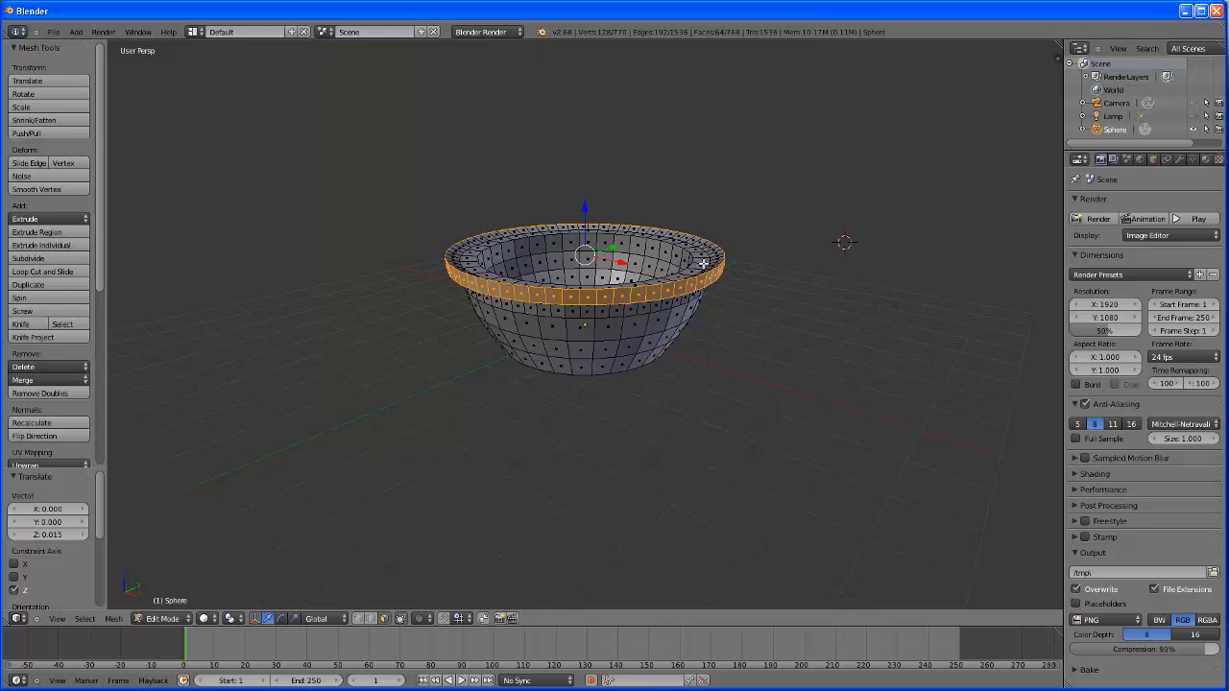
mouse_move(573, 455)
middle_mouse_down()
mouse_move(599, 512)
mouse_move(599, 500)
mouse_move(586, 501)
mouse_move(587, 555)
mouse_move(579, 457)
middle_mouse_up()
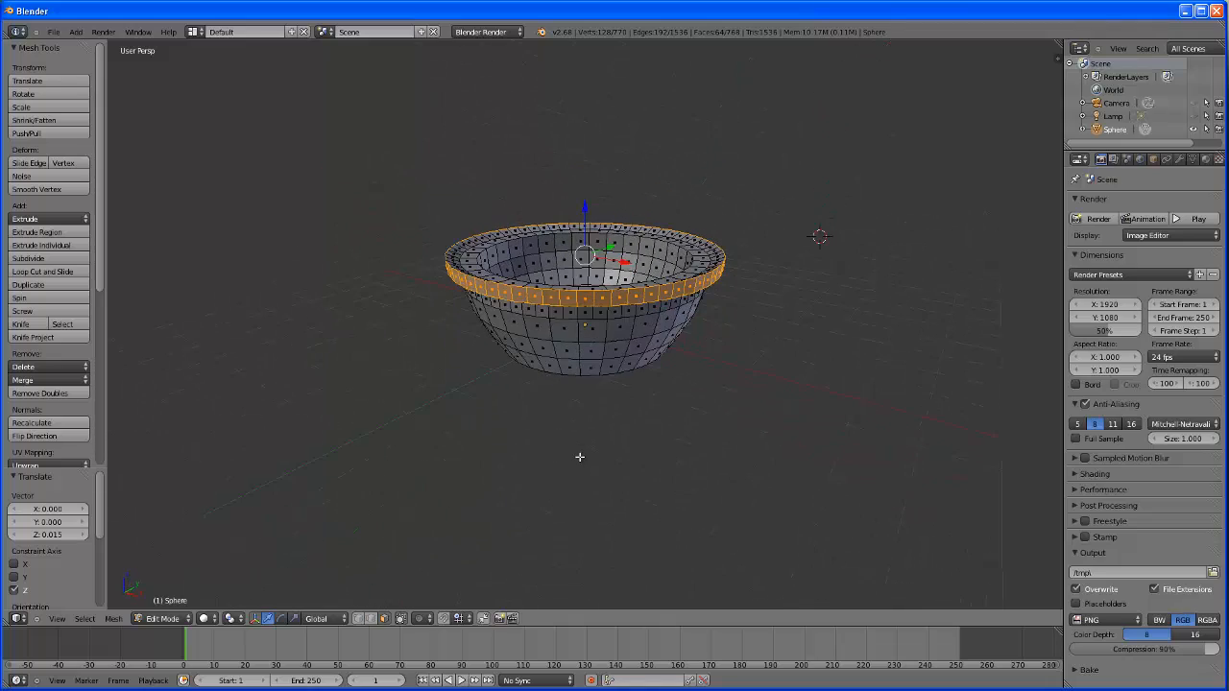
Step: From the top view, select all visible bowl faces and circle-deselect the interior ones so only the two rim rings stay selected
key("KP_7")
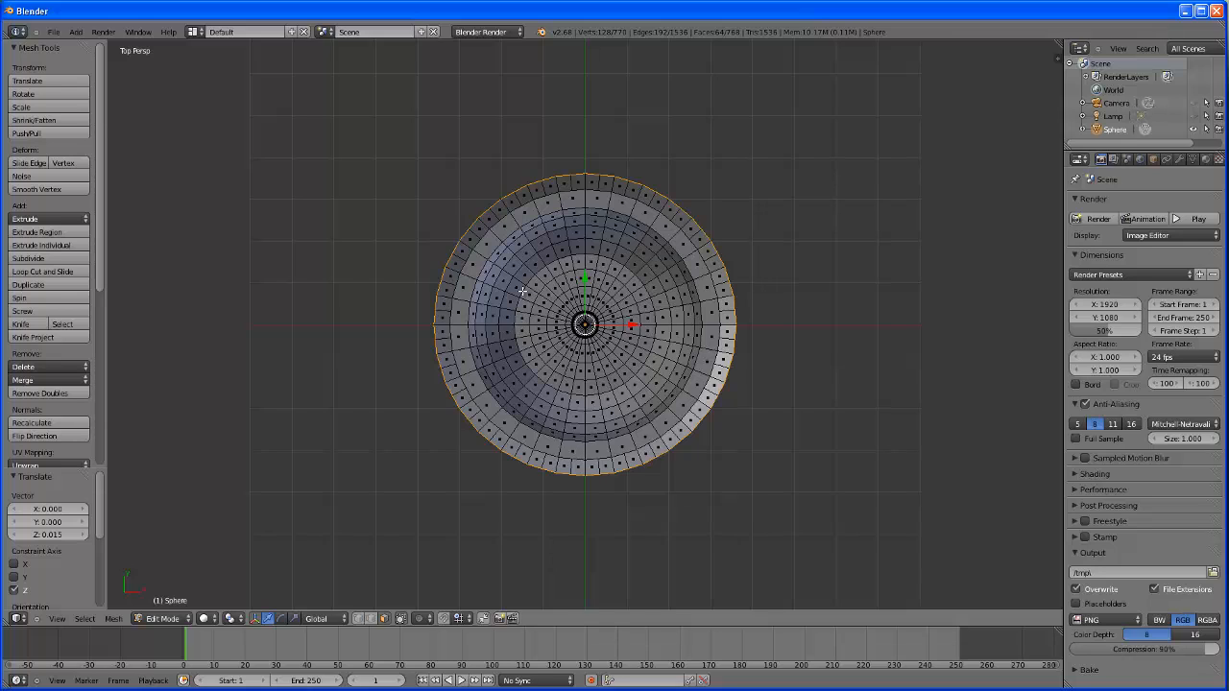
key("a")
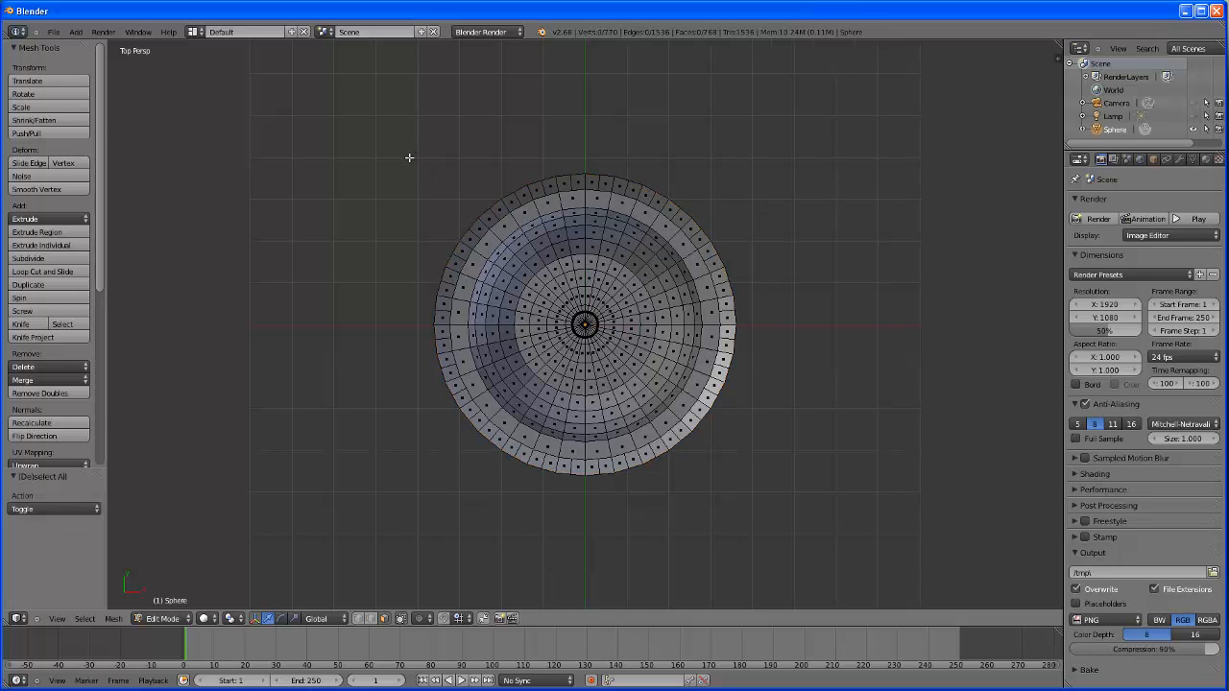
key("b")
left_click_drag(390, 140, 811, 523)
middle_click_drag(813, 522, 741, 517)
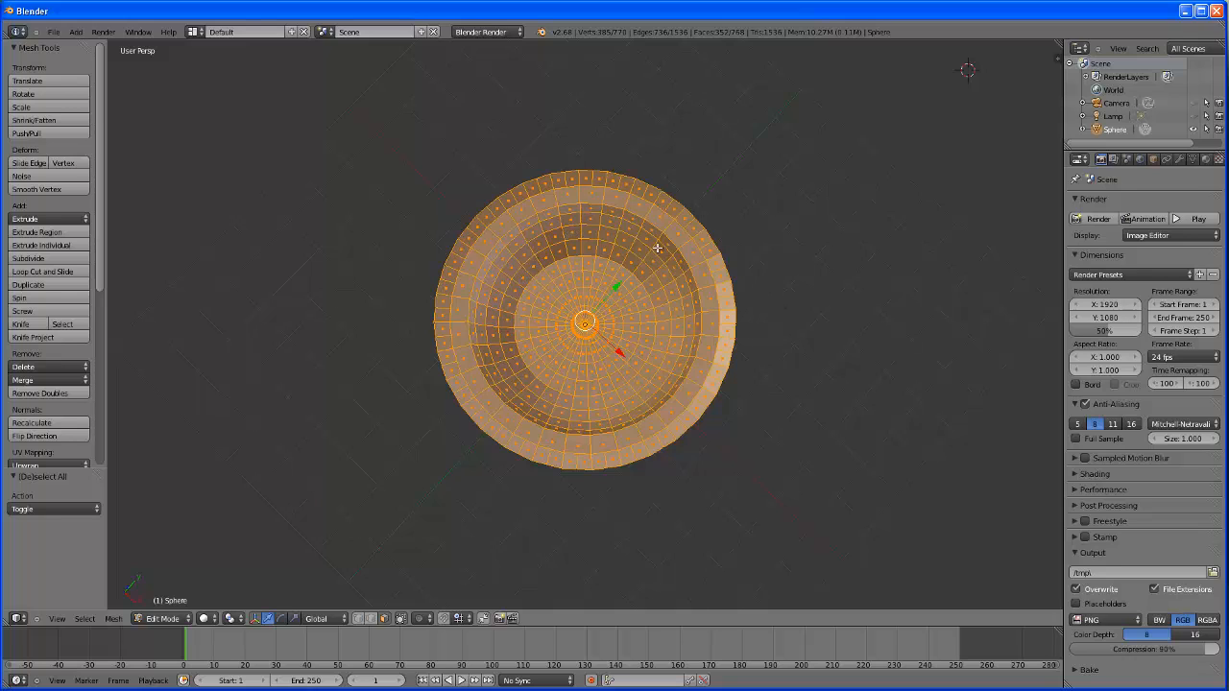
key("c")
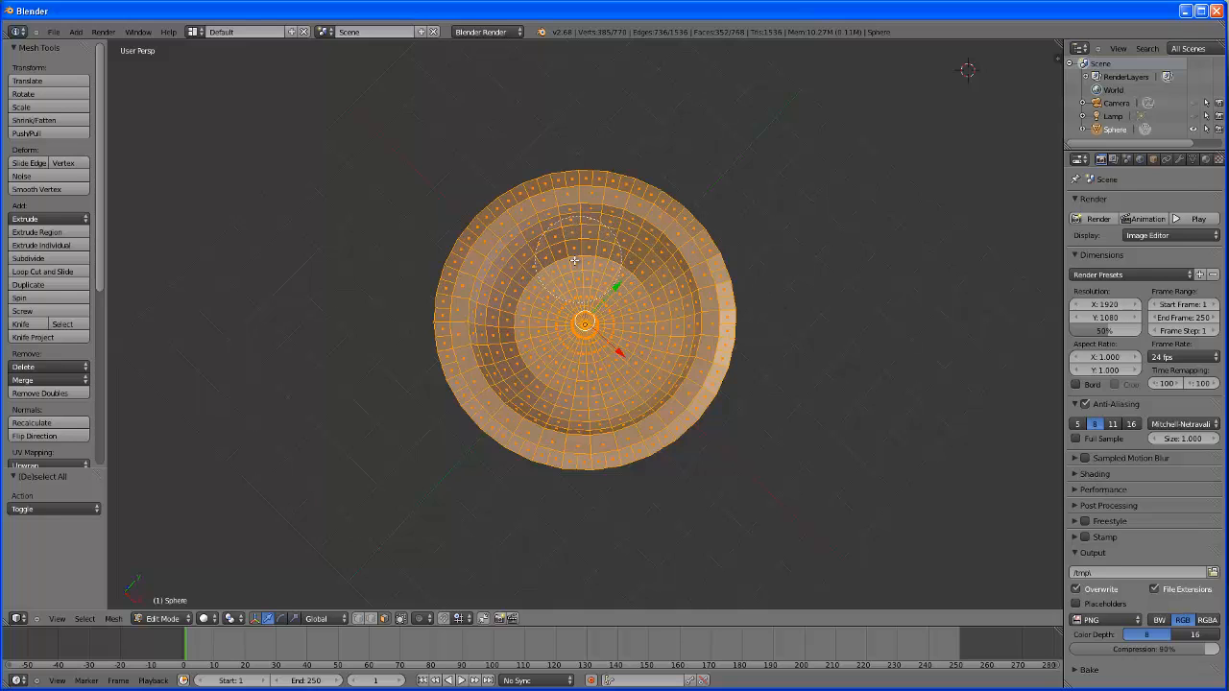
scroll(570, 268, "up", 2)
scroll(570, 265, "down", 4)
mouse_move(574, 261)
middle_mouse_down()
mouse_move(543, 280)
mouse_move(519, 332)
mouse_move(533, 370)
mouse_move(577, 381)
middle_mouse_up()
mouse_move(591, 379)
middle_mouse_down()
mouse_move(619, 384)
mouse_move(635, 370)
mouse_move(672, 306)
mouse_move(584, 237)
mouse_move(518, 227)
middle_mouse_up()
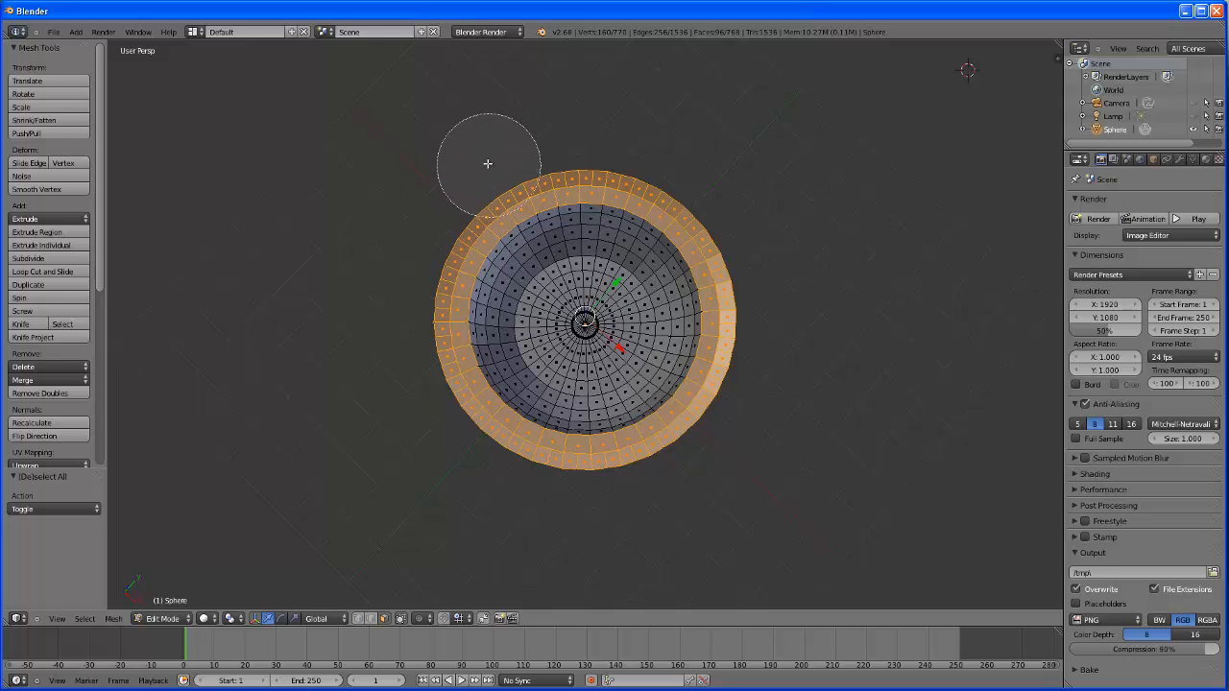
Step: Circle-deselect the outermost rim faces with a smaller brush, keeping the complete inner ring of the rim's top faces selected
scroll(474, 158, "down", 5)
scroll(474, 158, "up", 9)
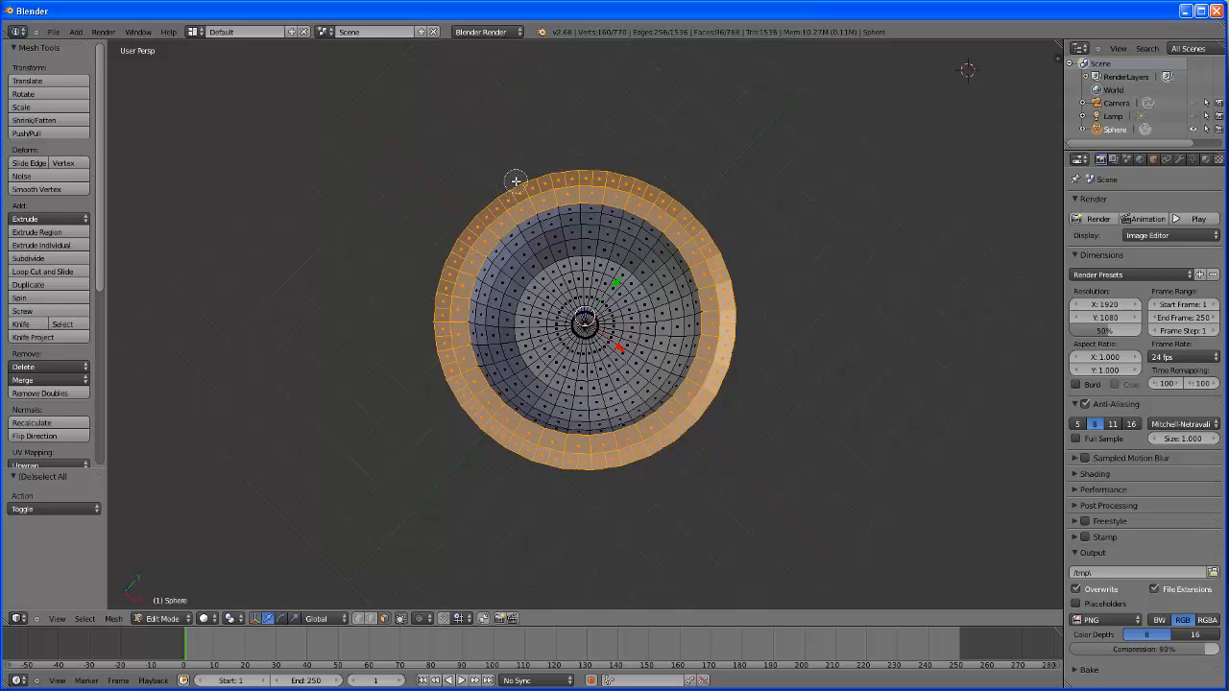
mouse_move(516, 181)
middle_mouse_down()
mouse_move(458, 219)
mouse_move(437, 261)
mouse_move(439, 390)
mouse_move(528, 461)
mouse_move(616, 468)
mouse_move(712, 420)
mouse_move(733, 363)
mouse_move(718, 238)
mouse_move(656, 178)
mouse_move(611, 159)
mouse_move(534, 164)
mouse_move(542, 185)
middle_mouse_up()
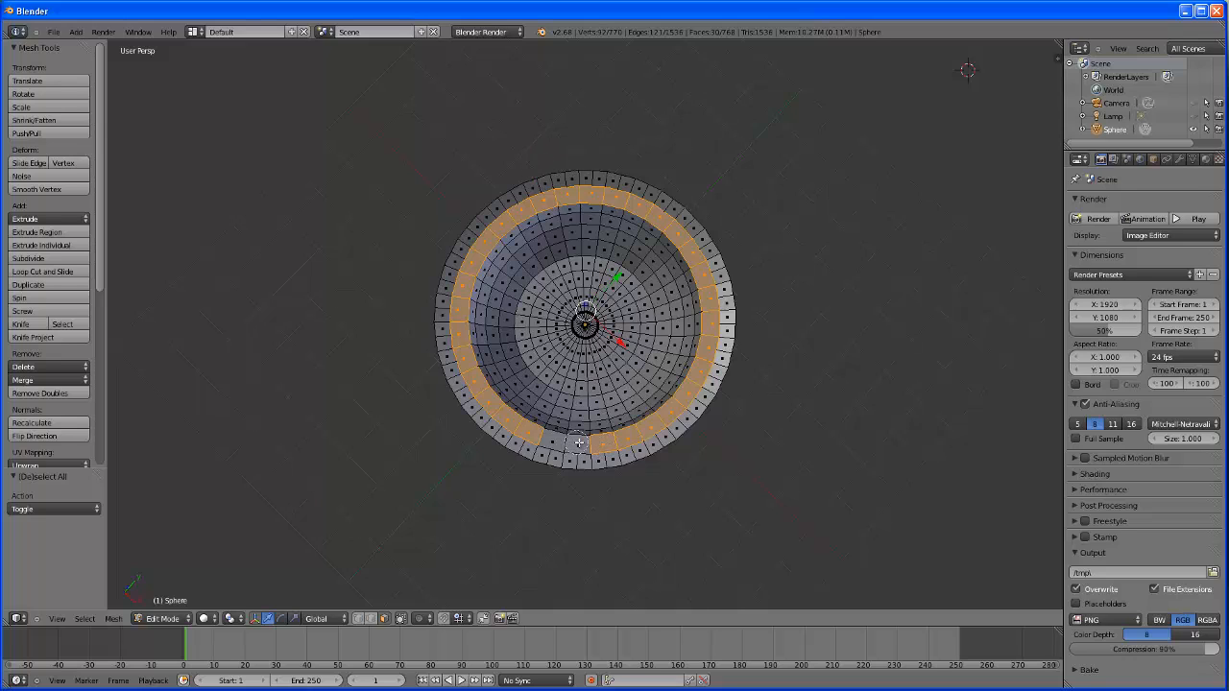
middle_click_drag(581, 447, 553, 441)
mouse_move(553, 441)
left_mouse_down()
mouse_move(598, 444)
mouse_move(619, 461)
left_mouse_up()
middle_click_drag(550, 414, 597, 419)
middle_click_drag(609, 470, 536, 473)
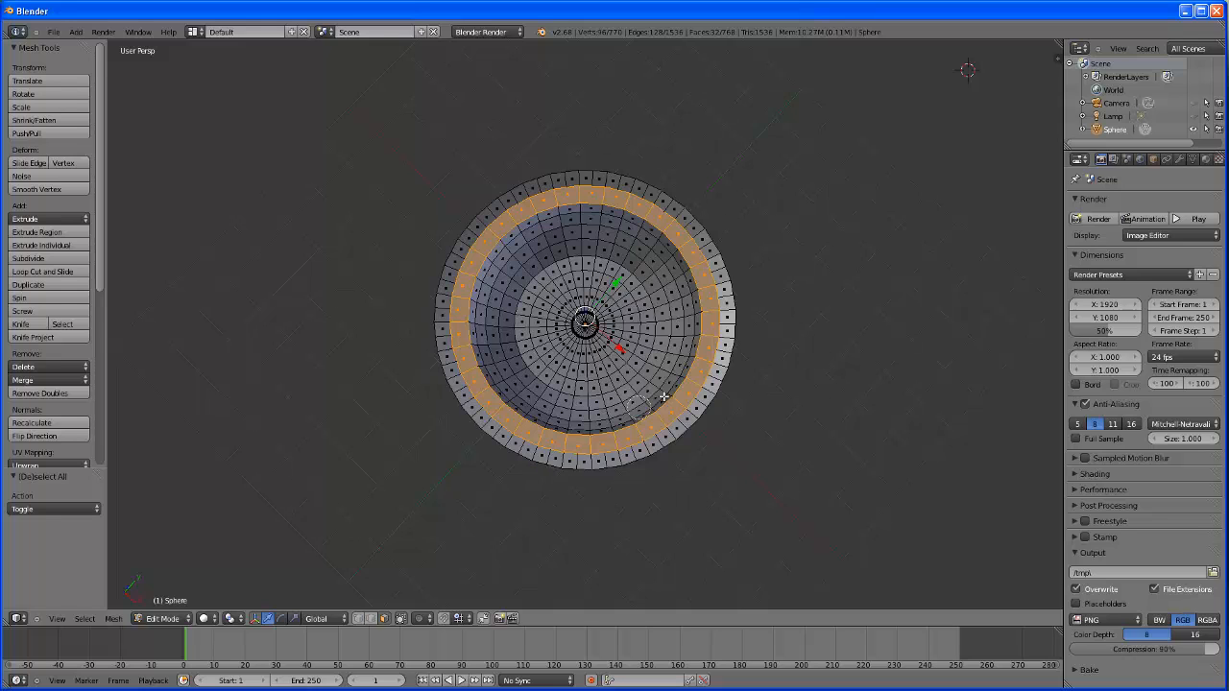
right_click(782, 385)
Step: Scale the selected inner rim ring along Z by about 3.681 and again by about 2.4 to slope the rim
middle_click_drag(781, 385, 785, 306)
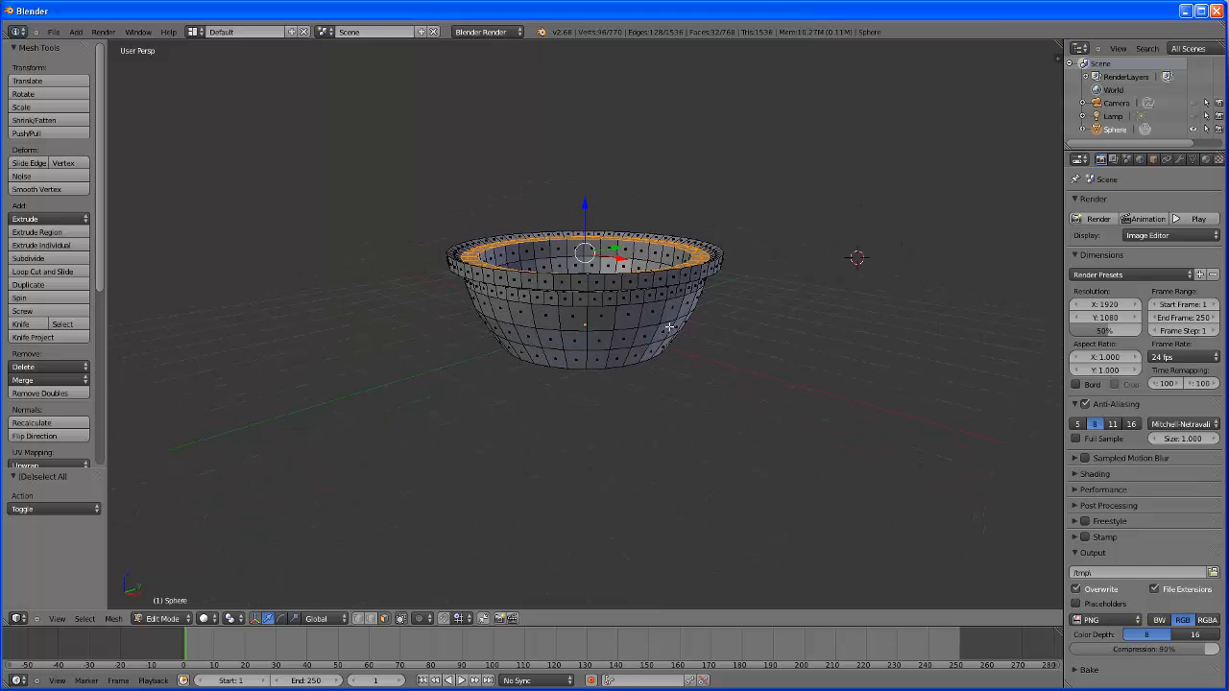
left_click(295, 619)
key("s")
key("z")
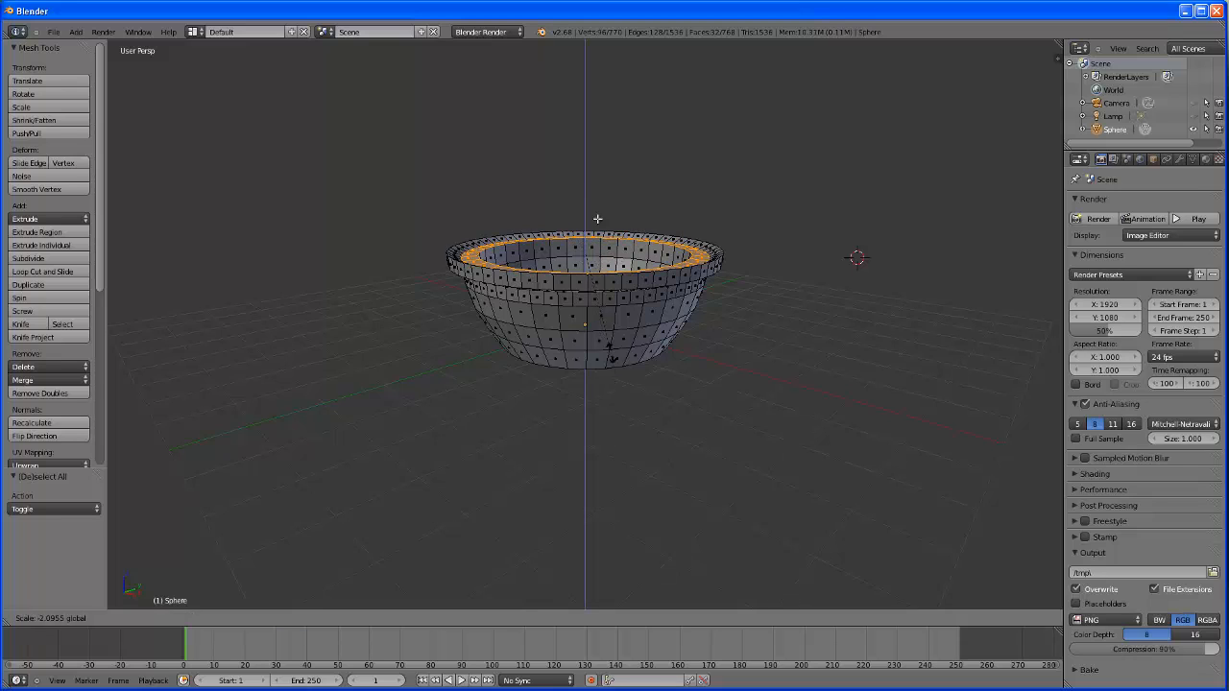
left_click(607, 157)
middle_click_drag(769, 327, 763, 351)
key("s")
key("z")
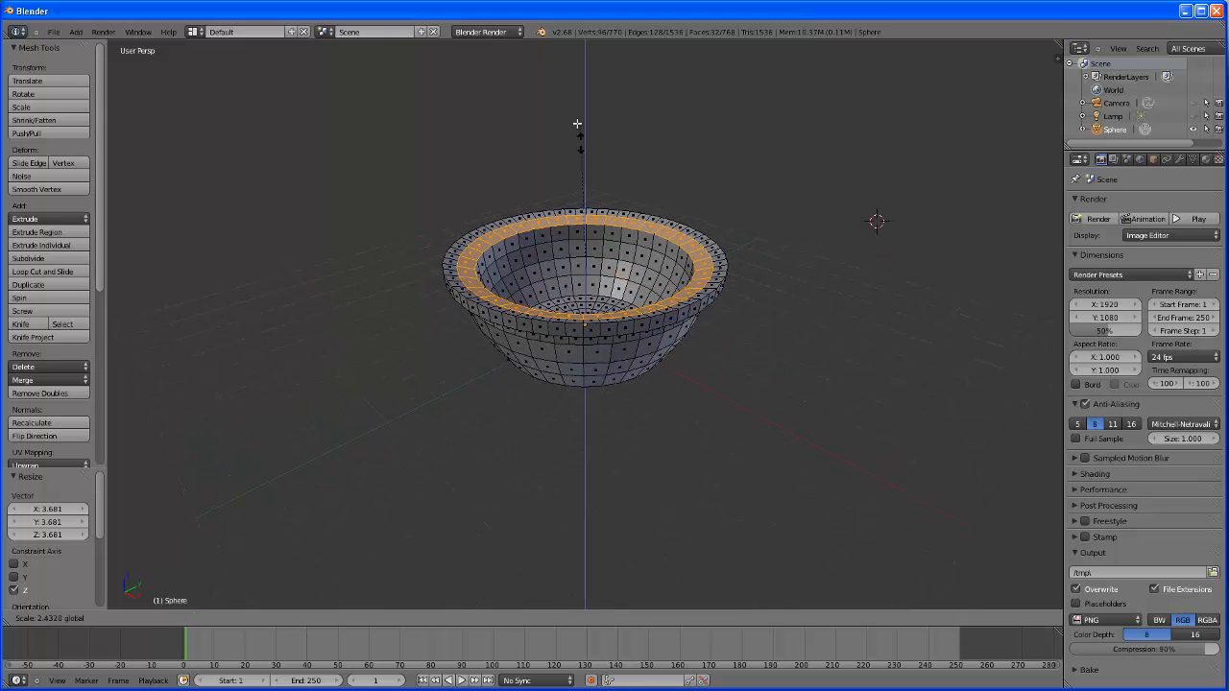
left_click(576, 128)
middle_click_drag(749, 386, 747, 423)
Step: Deselect all faces and switch the bowl from Edit Mode to Object Mode
key("a")
mouse_move(723, 330)
middle_mouse_down()
mouse_move(735, 420)
mouse_move(702, 362)
mouse_move(675, 378)
mouse_move(707, 395)
mouse_move(701, 372)
middle_mouse_up()
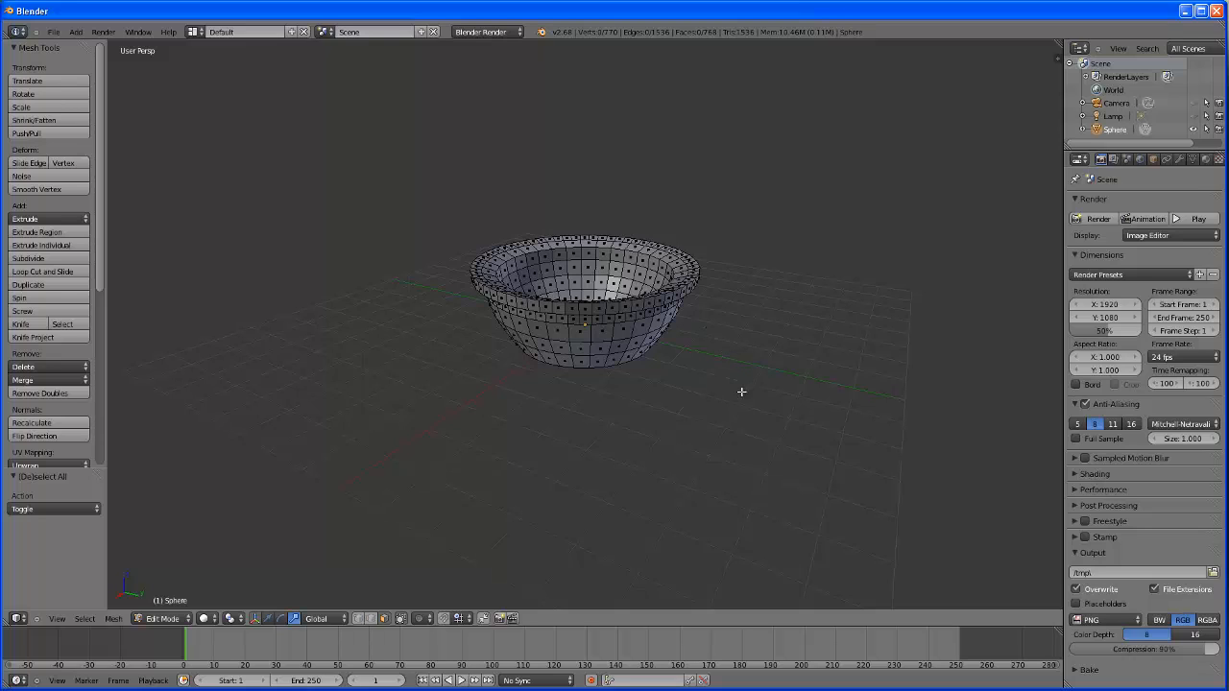
left_click(187, 619)
left_click(168, 612)
middle_click_drag(710, 480, 638, 509)
middle_click_drag(700, 442, 695, 446)
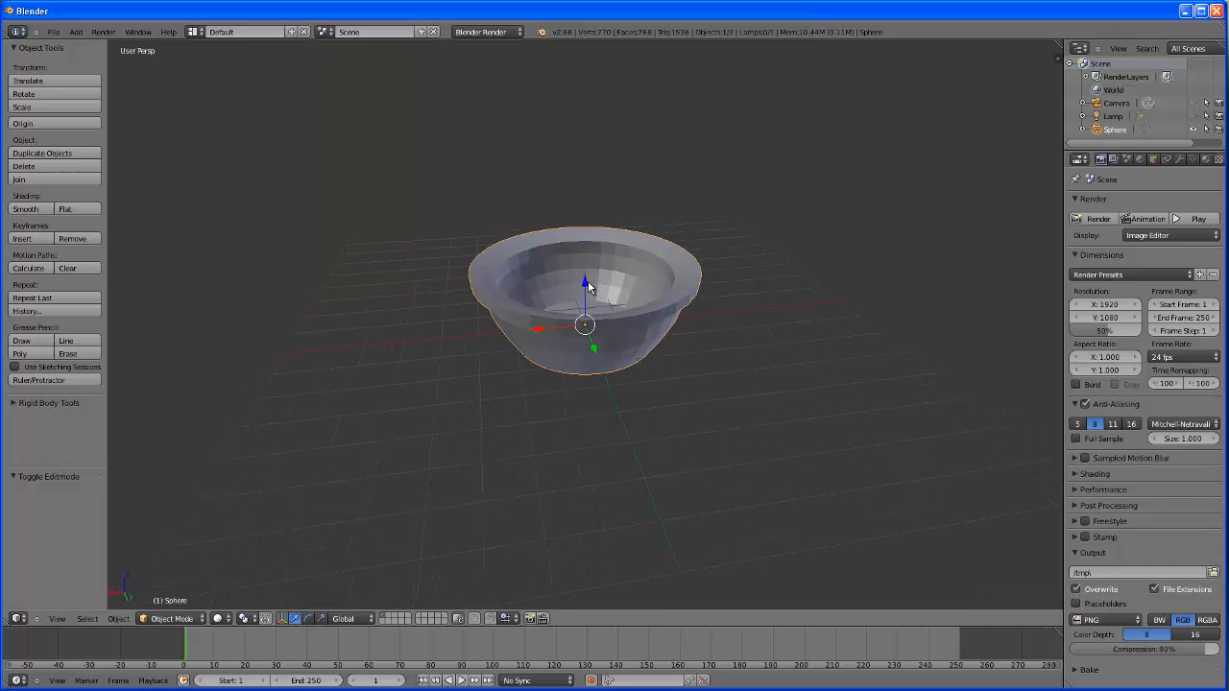
Step: Raise the bowl about 0.279 units along the Z axis
left_click_drag(584, 281, 586, 273)
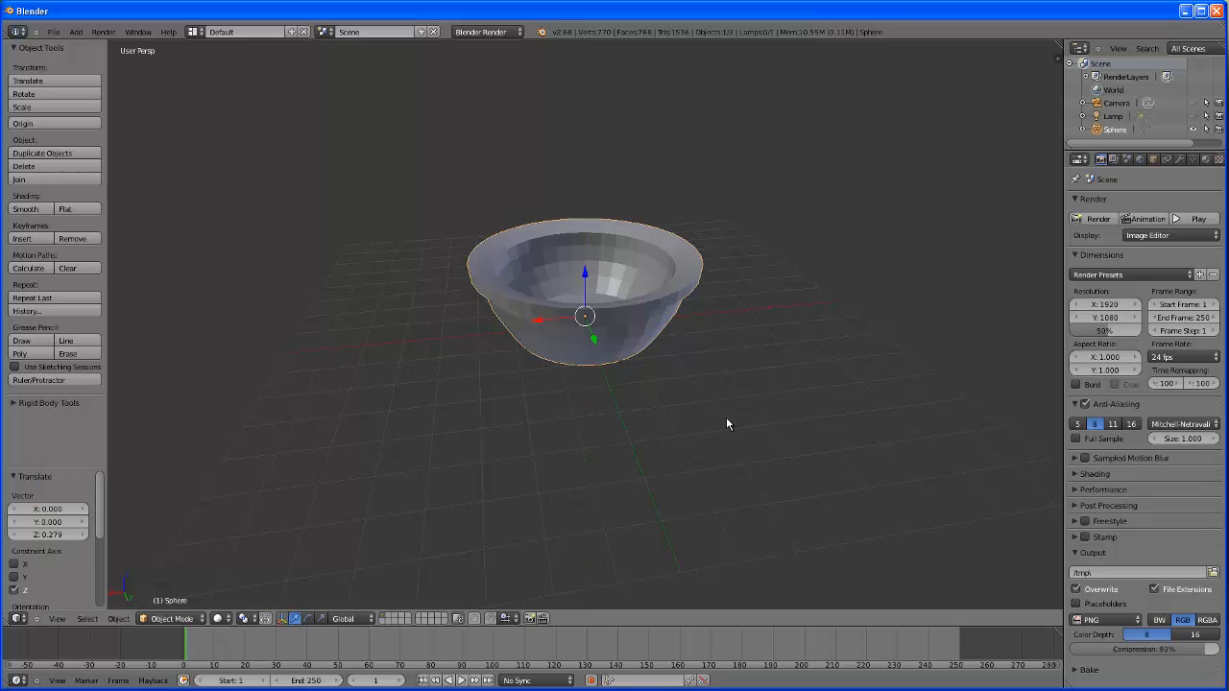
middle_click_drag(726, 416, 642, 409)
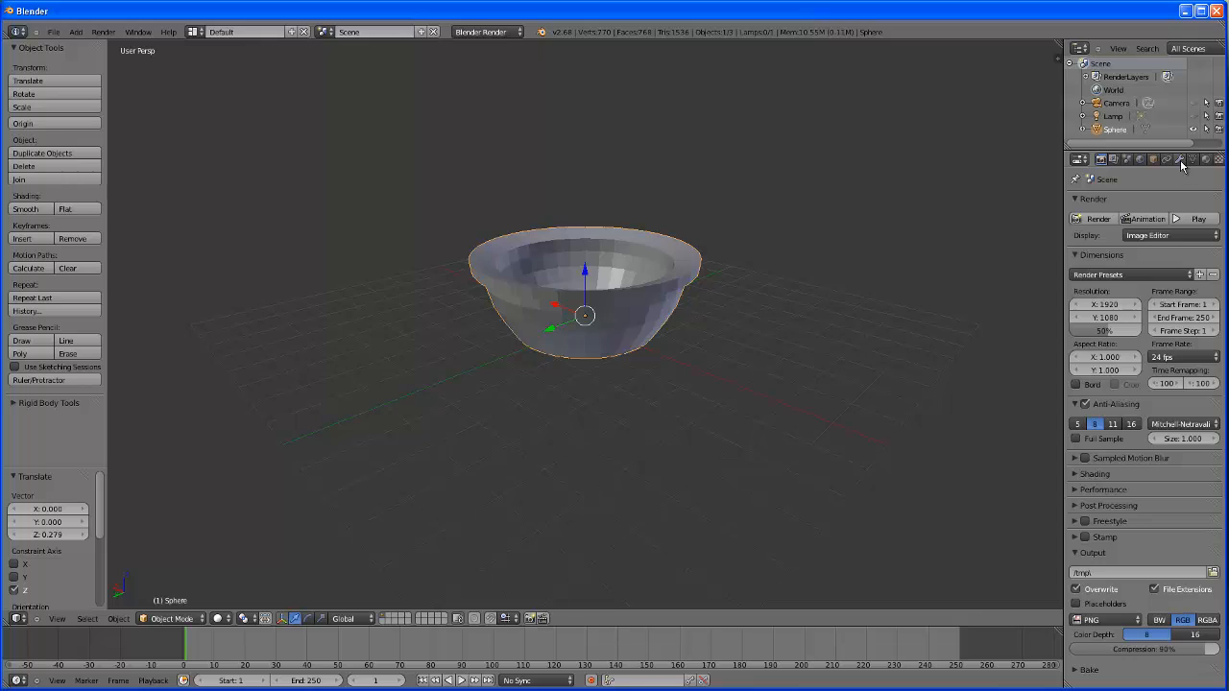
Step: Switch the render engine to Cycles Render
left_click(1179, 159)
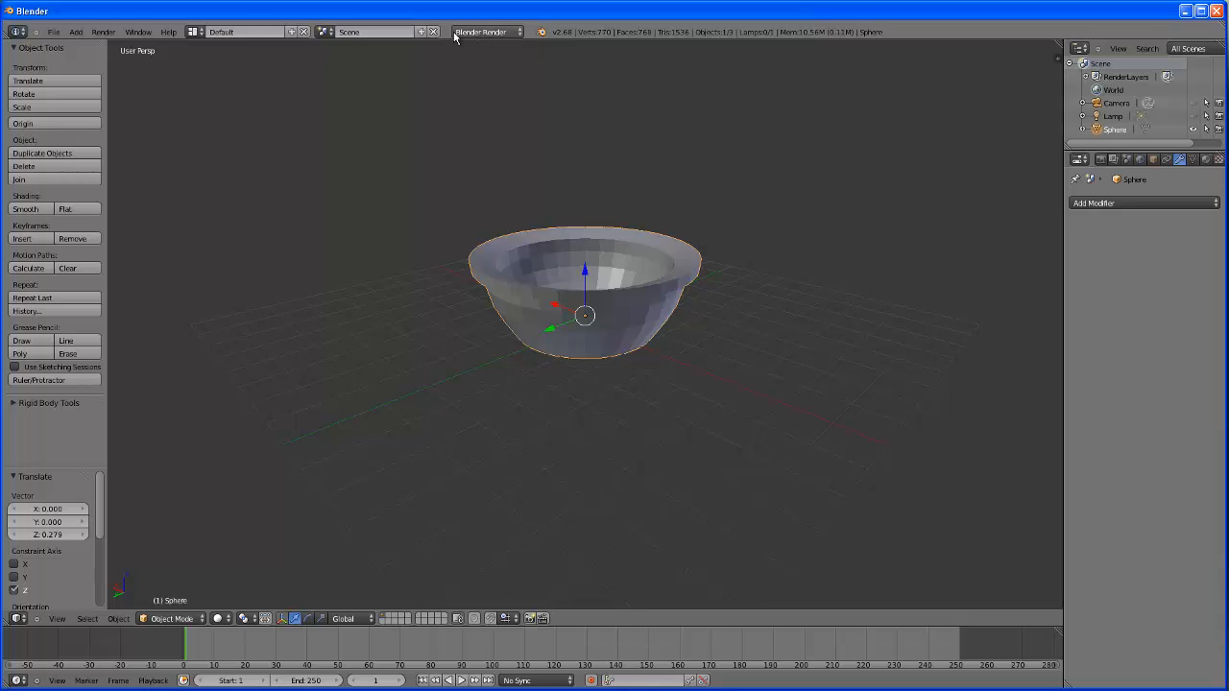
left_click(505, 34)
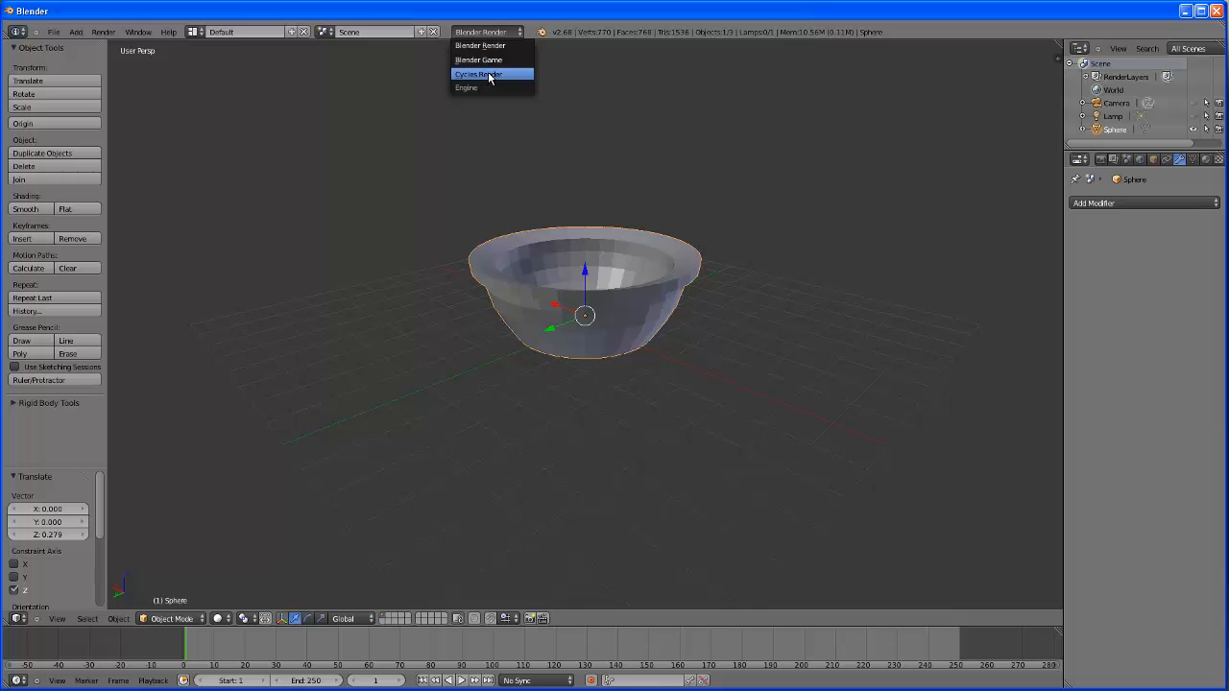
left_click(489, 74)
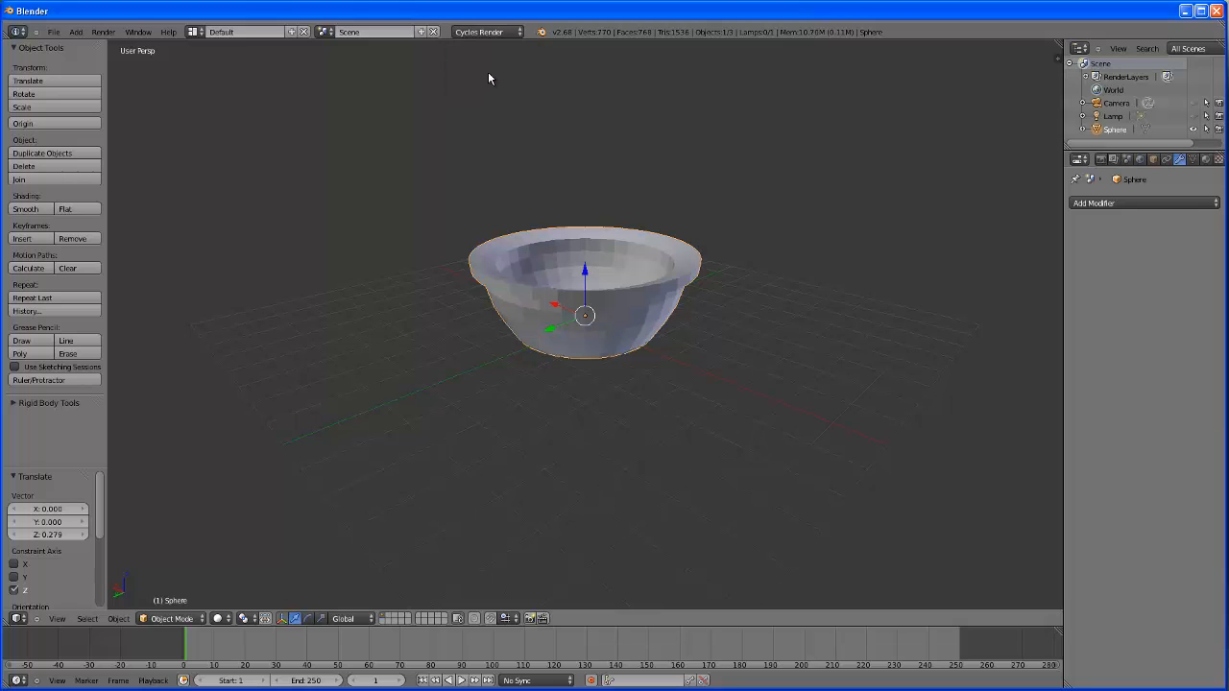
Step: Add a Subdivision Surface modifier to the bowl and set its view subdivisions to 4
left_click(1182, 205)
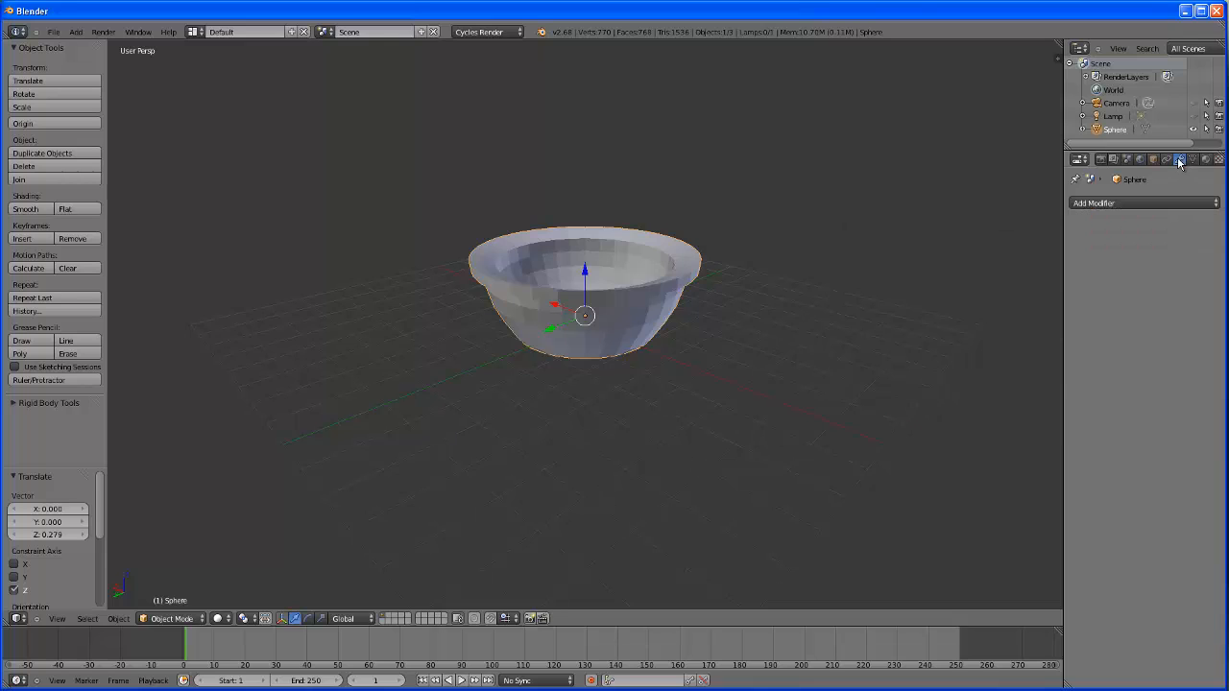
left_click(1184, 202)
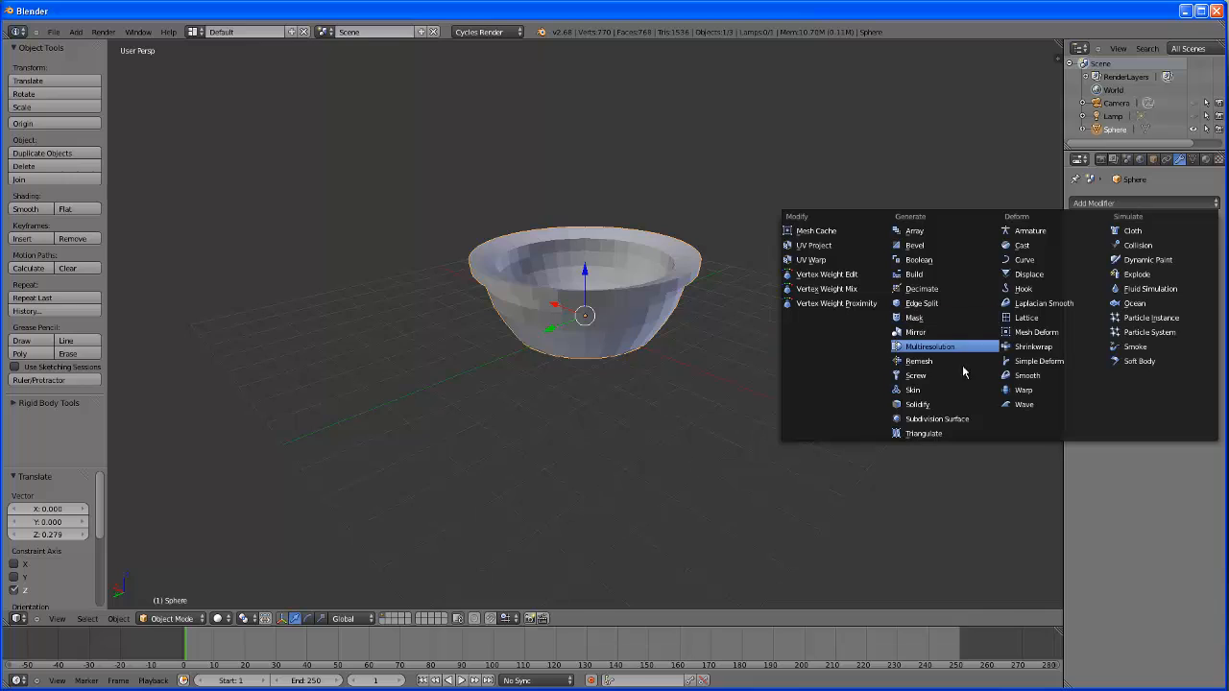
left_click(938, 419)
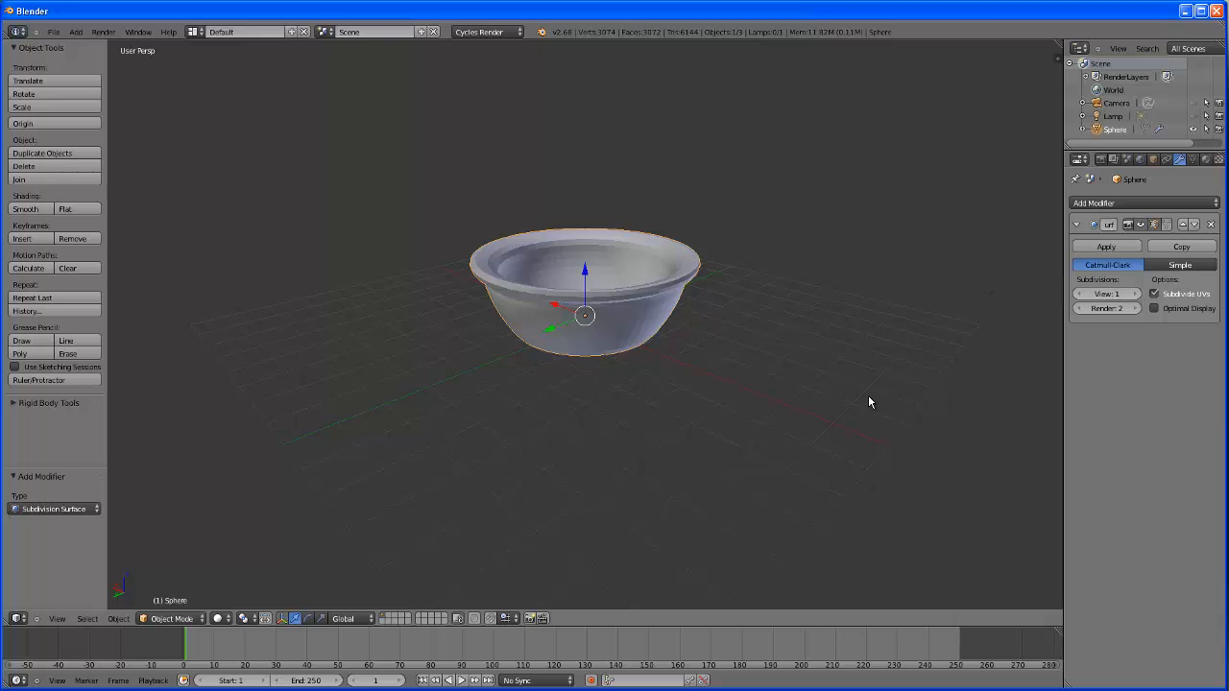
left_click(1136, 295)
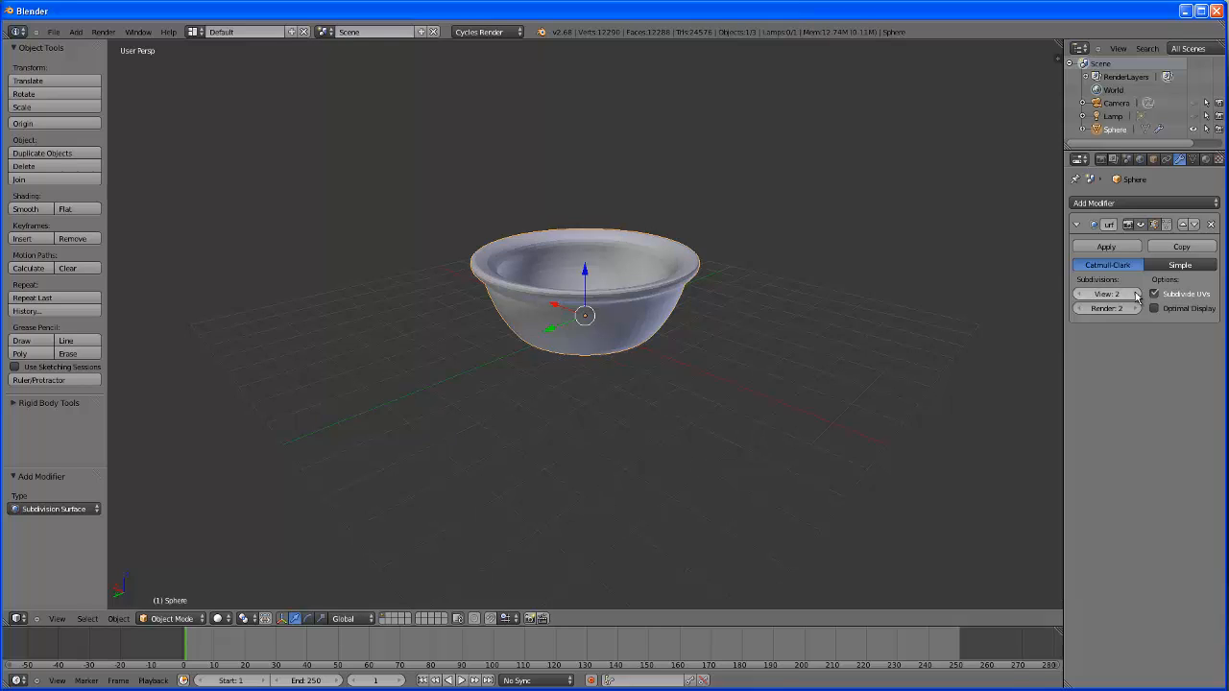
left_click(1136, 295)
left_click(1136, 295)
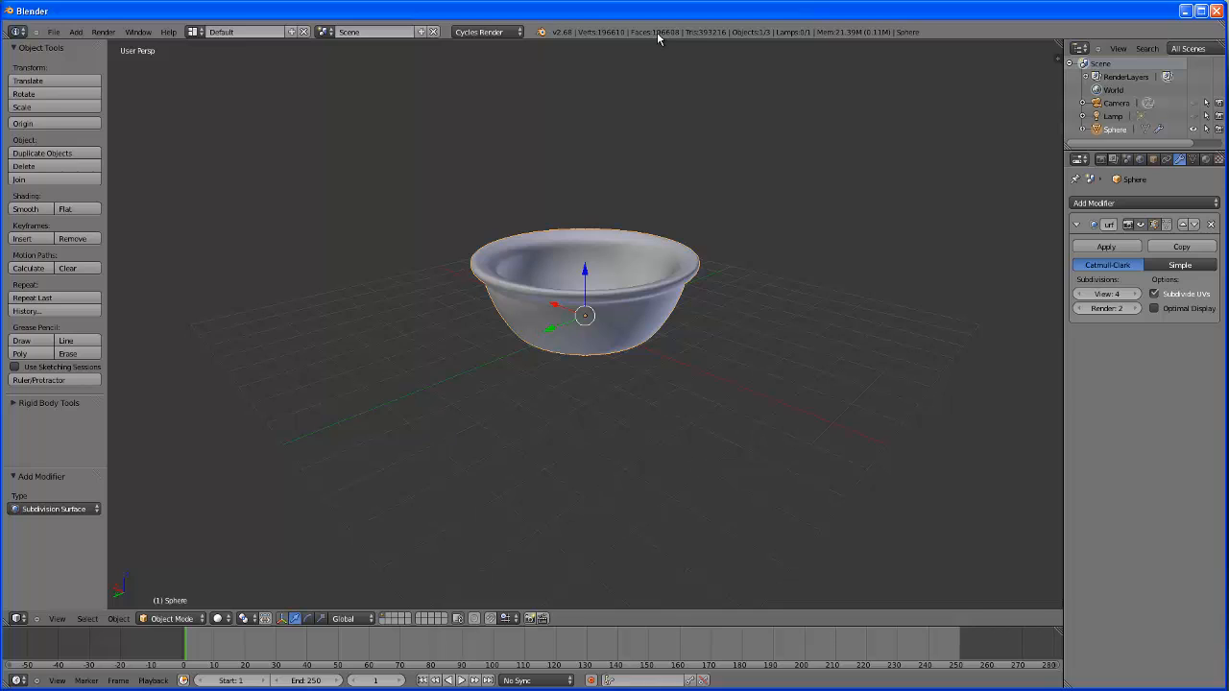
Step: Lower the modifier's view subdivisions to 0 to compare the smoothing, and raise them back to 4
left_click(1081, 295)
left_click(1081, 294)
left_click(1080, 295)
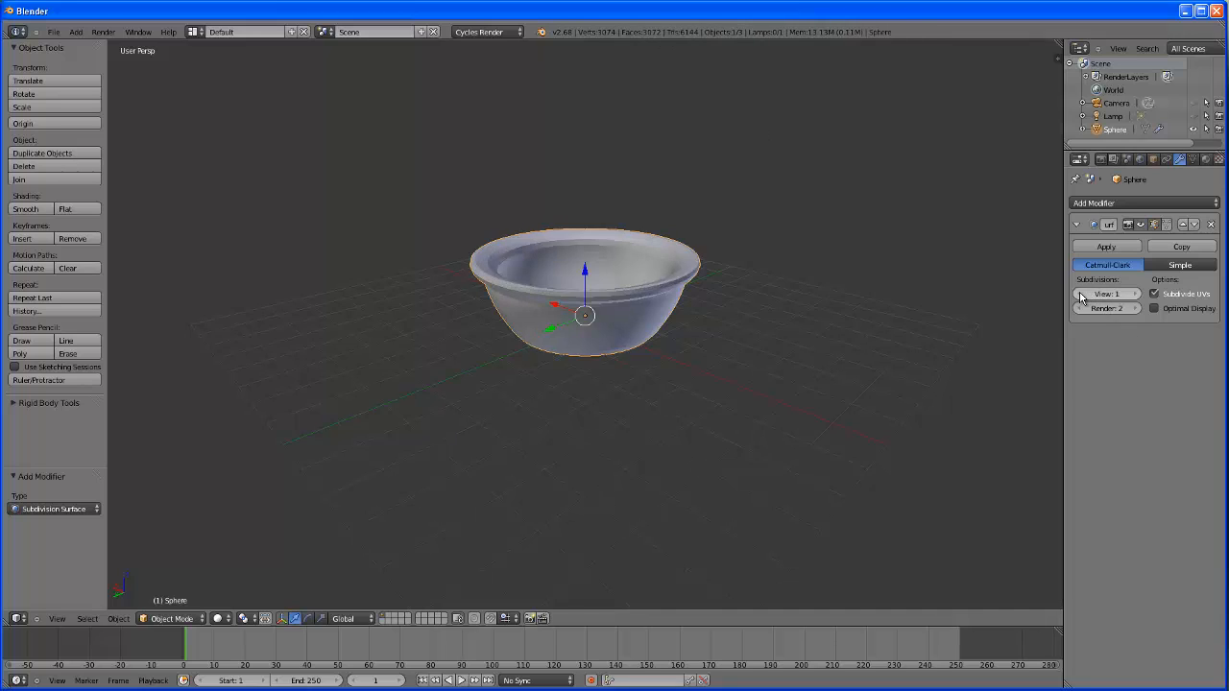
left_click(1080, 295)
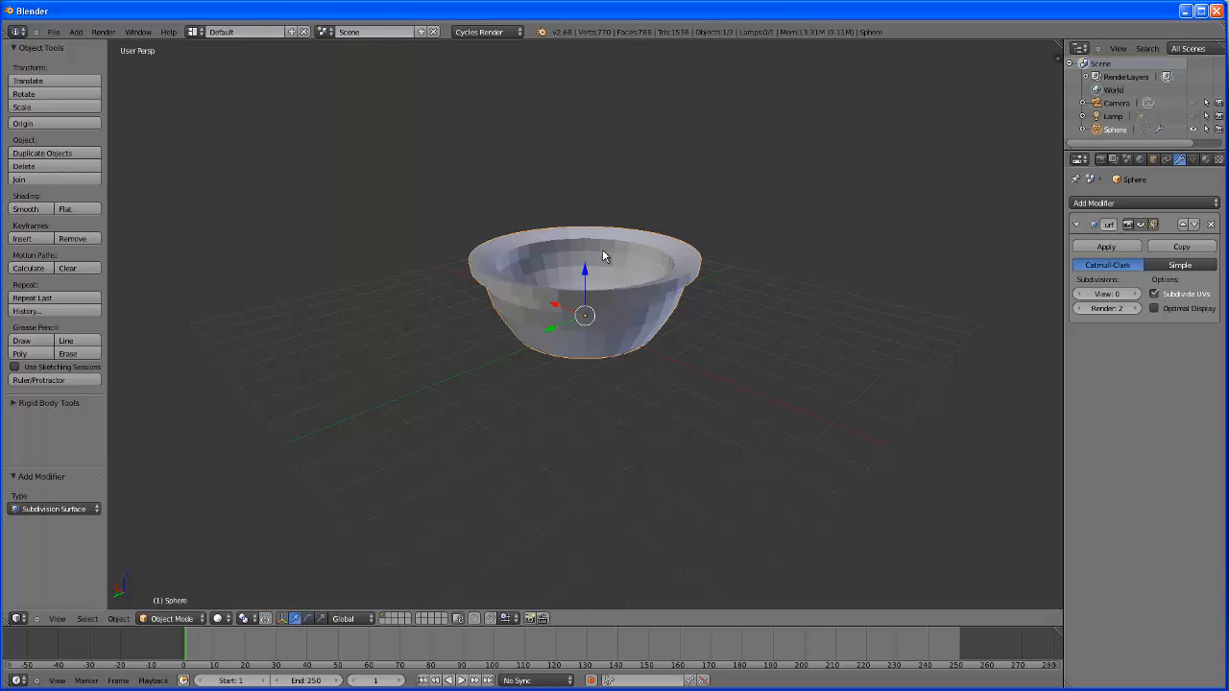
left_click(1137, 293)
left_click(1137, 293)
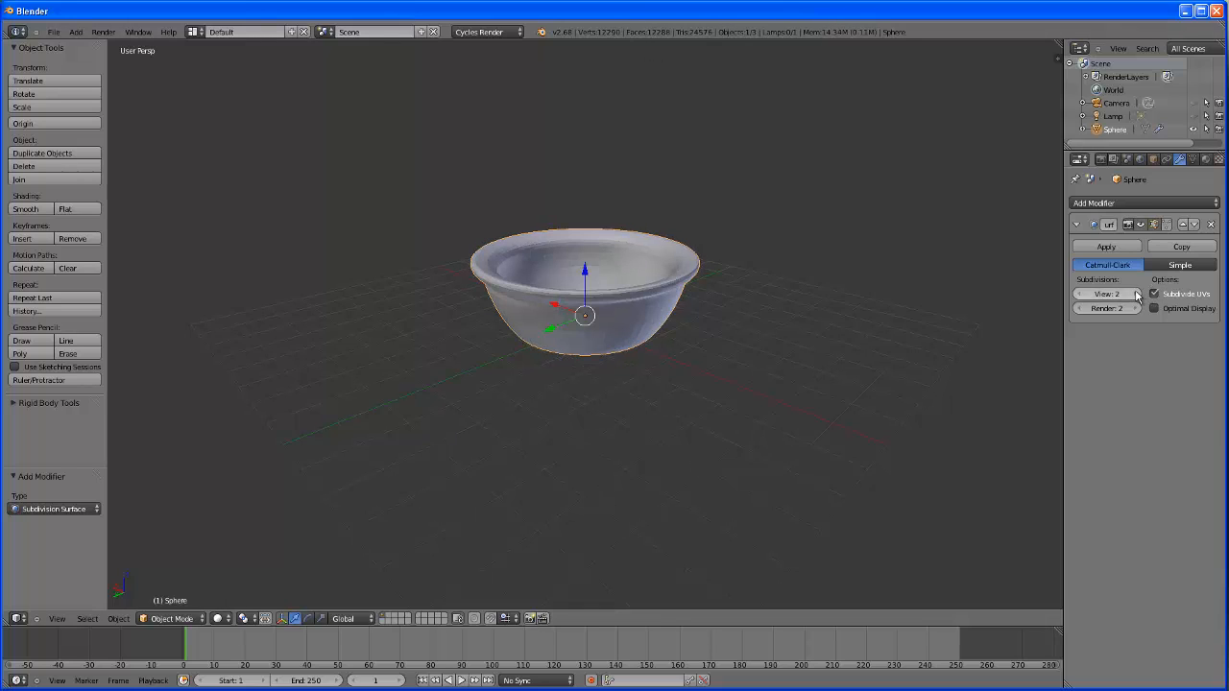
left_click(1137, 293)
left_click(1137, 295)
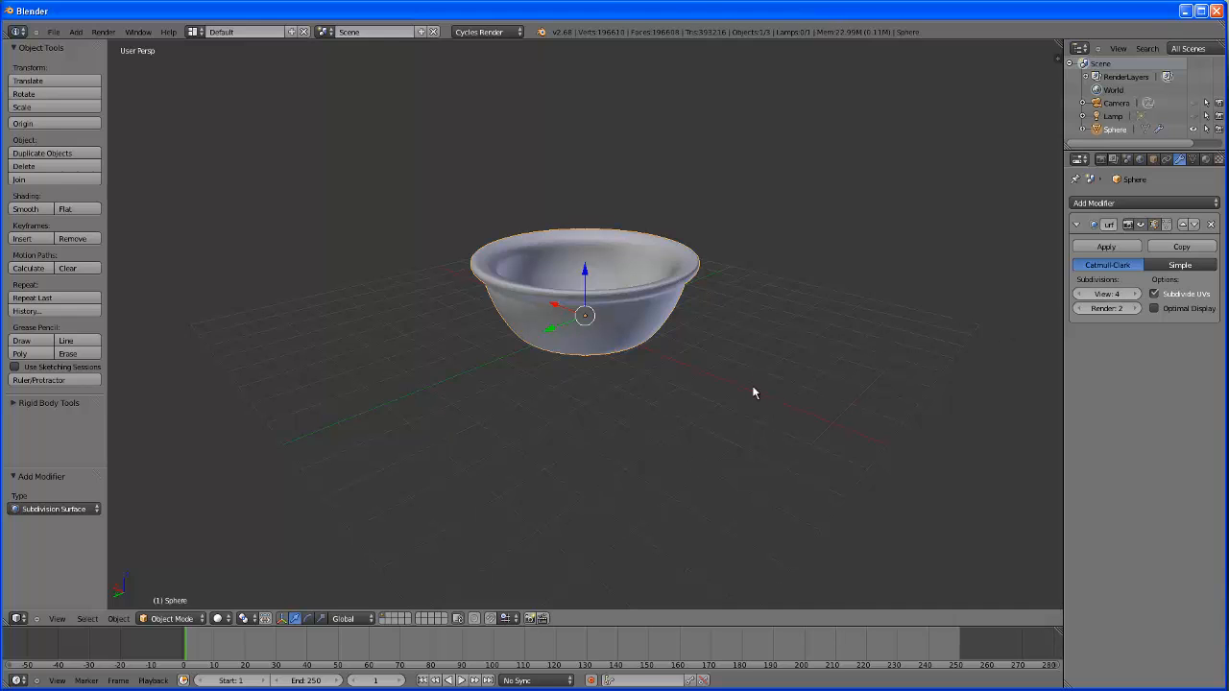
Step: Show the bowl's material settings and set the render engine to Blender Render
mouse_move(754, 393)
middle_mouse_down()
mouse_move(719, 423)
mouse_move(628, 401)
mouse_move(606, 343)
mouse_move(672, 310)
mouse_move(769, 379)
middle_mouse_up()
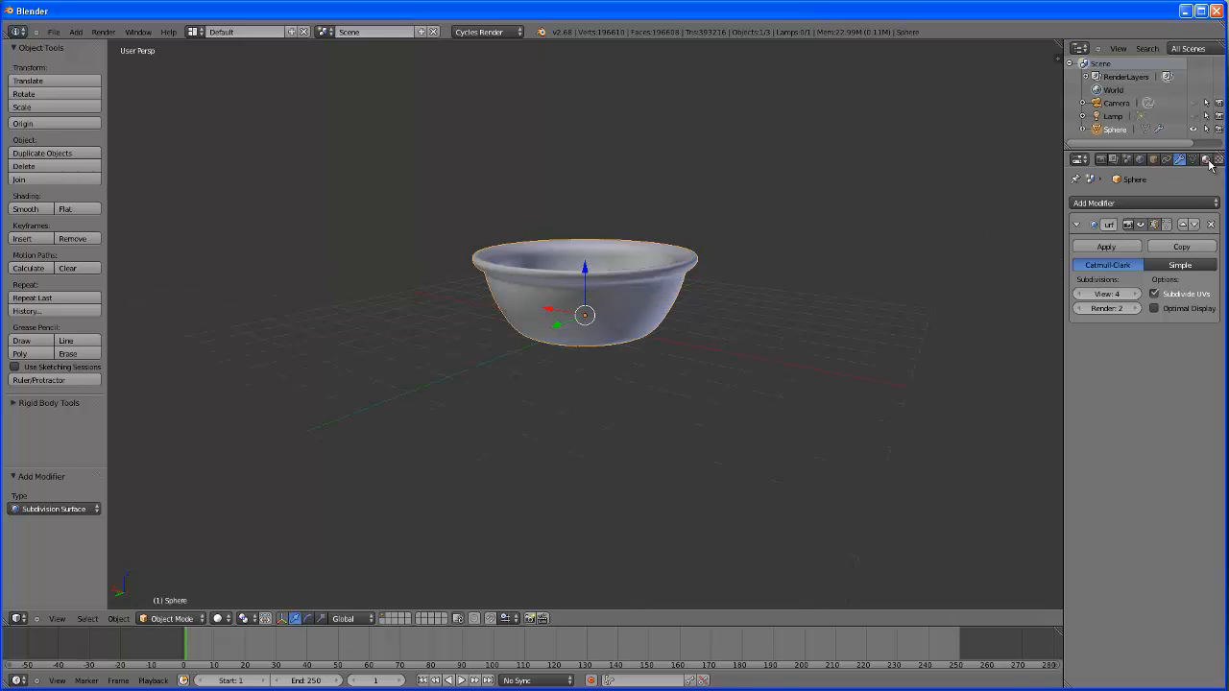
left_click(1206, 159)
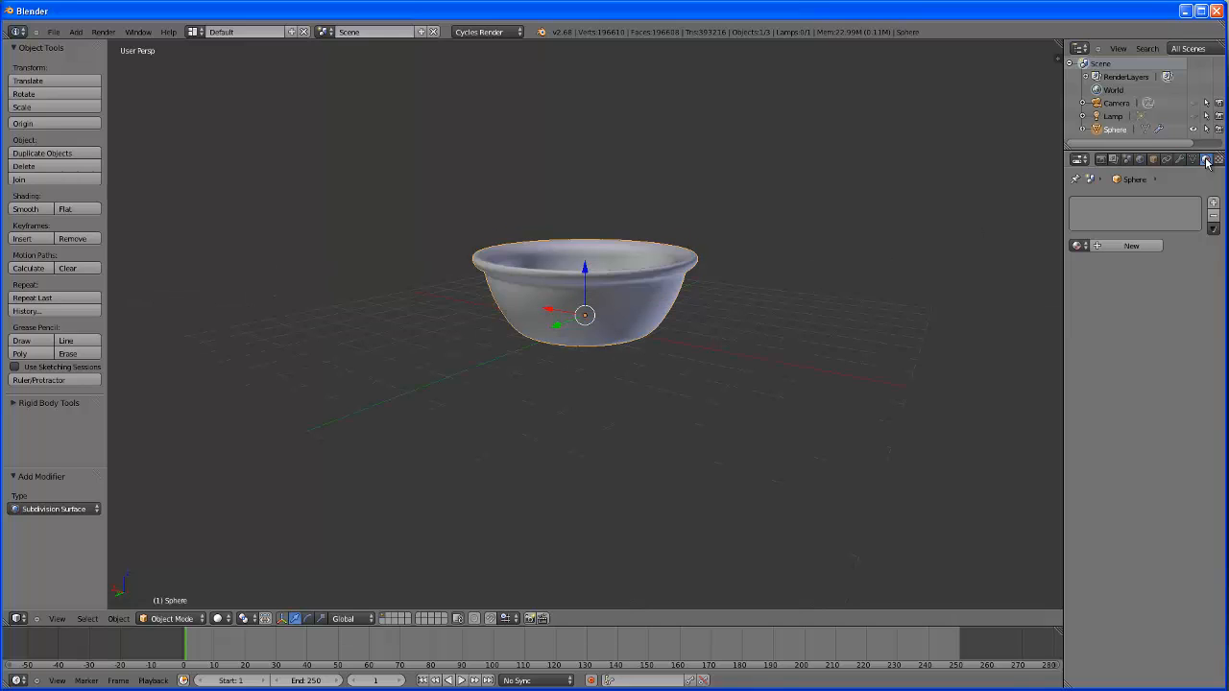
left_click(1180, 159)
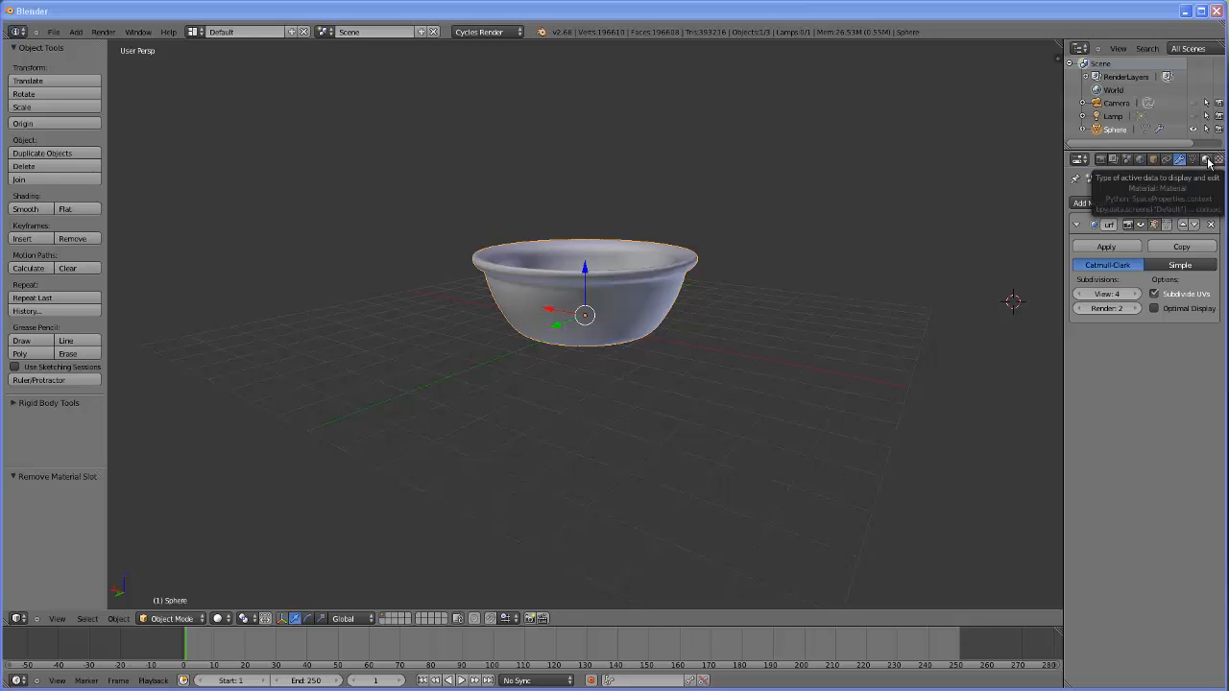
left_click(1206, 159)
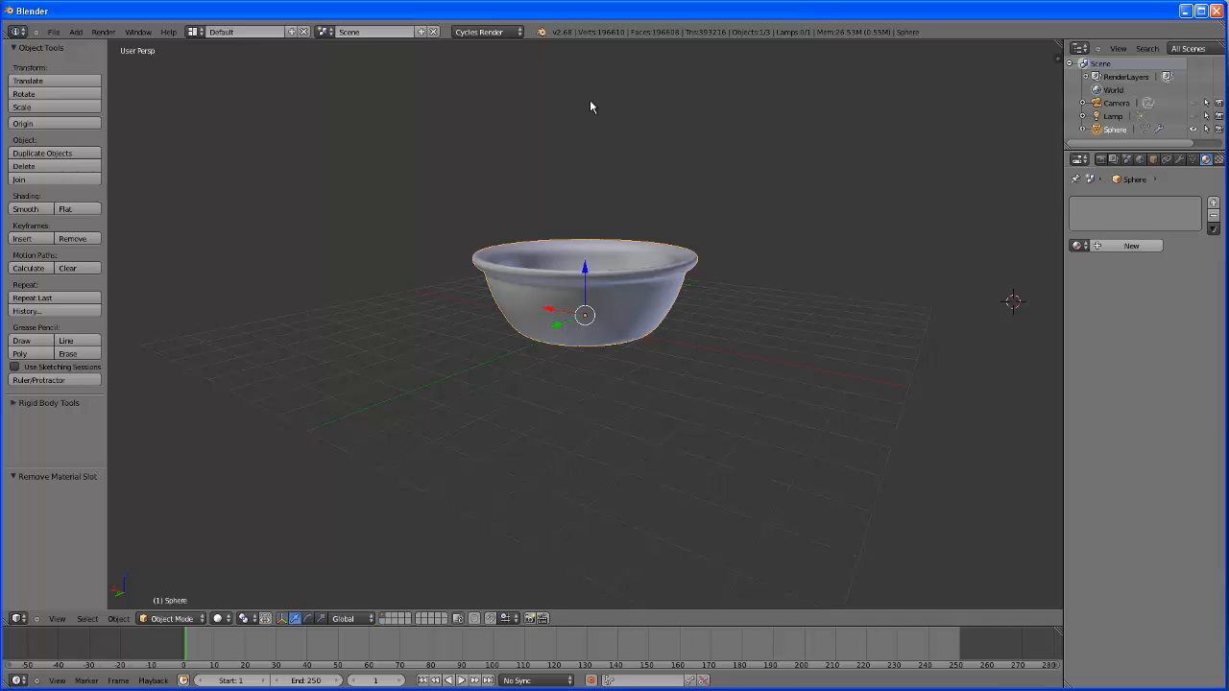
left_click(502, 34)
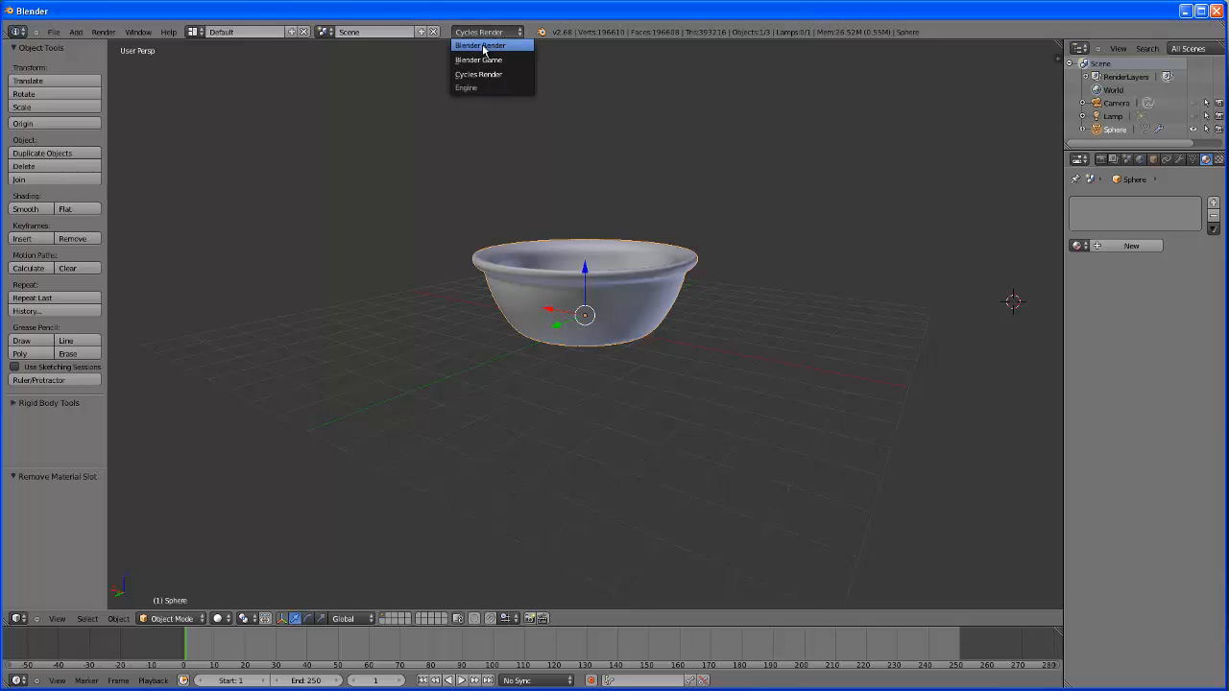
left_click(483, 46)
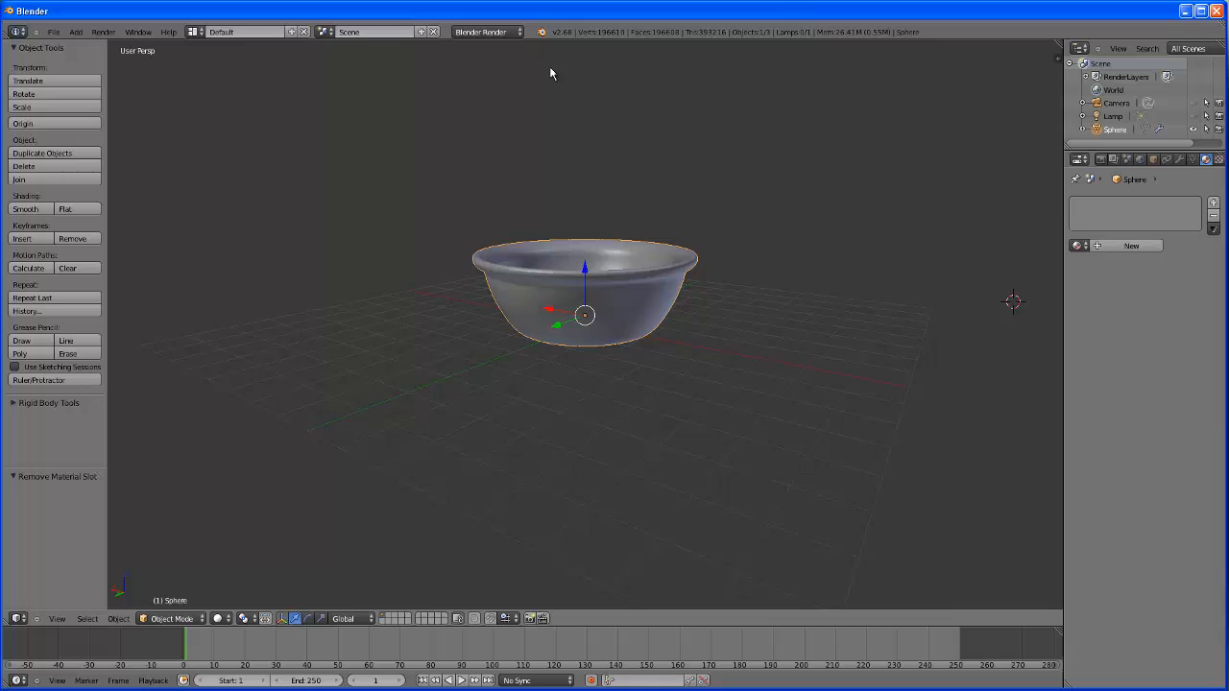
Step: Add a new material to the bowl and set its diffuse color to light teal, about R 0.393, G 0.800, B 0.769
left_click(1121, 246)
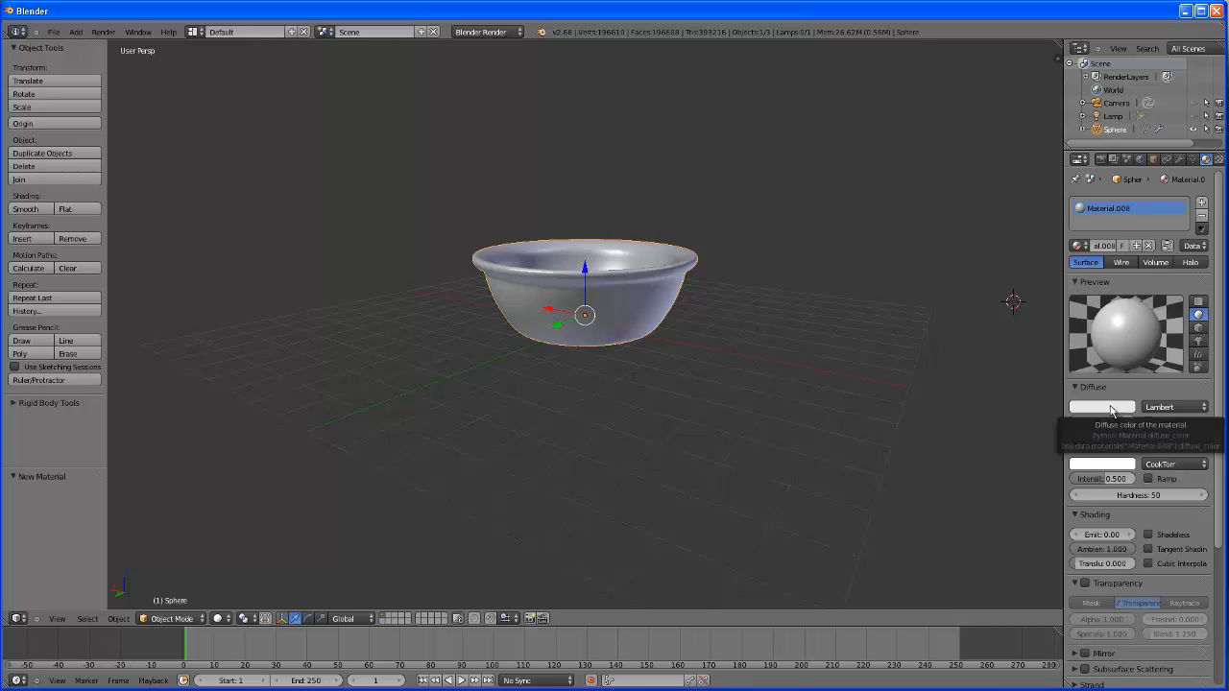
left_click(1113, 410)
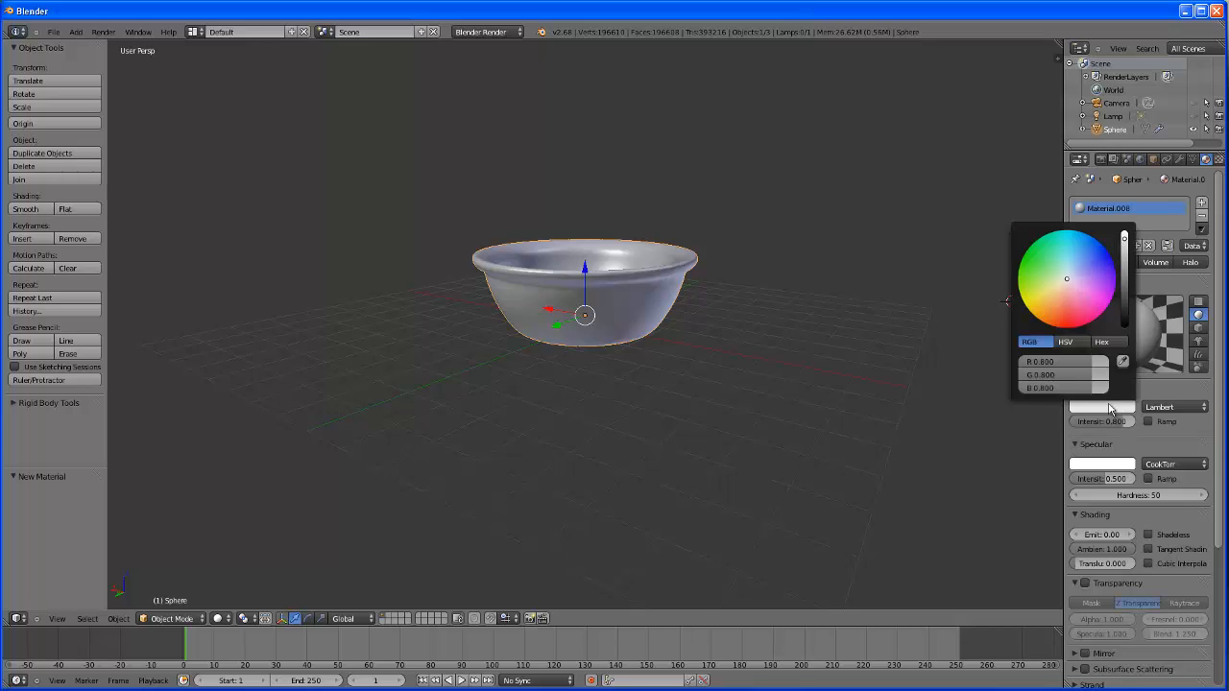
left_click_drag(1085, 275, 1065, 253)
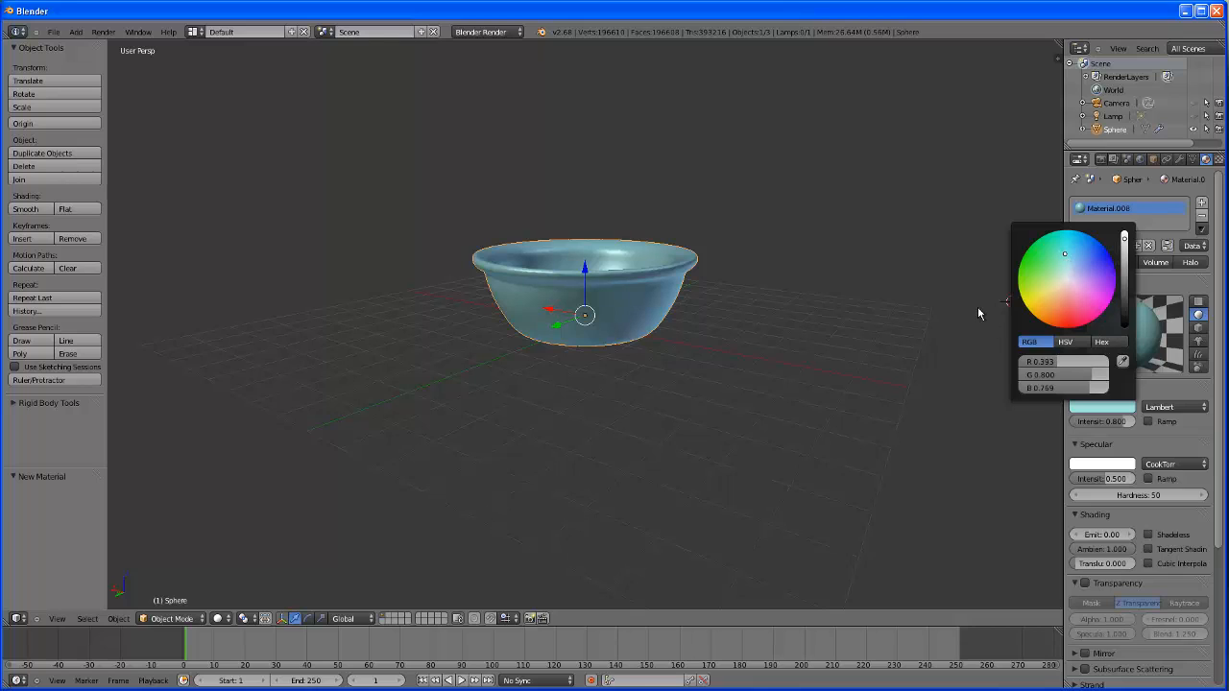
middle_click_drag(803, 381, 922, 470)
middle_click_drag(755, 393, 730, 389)
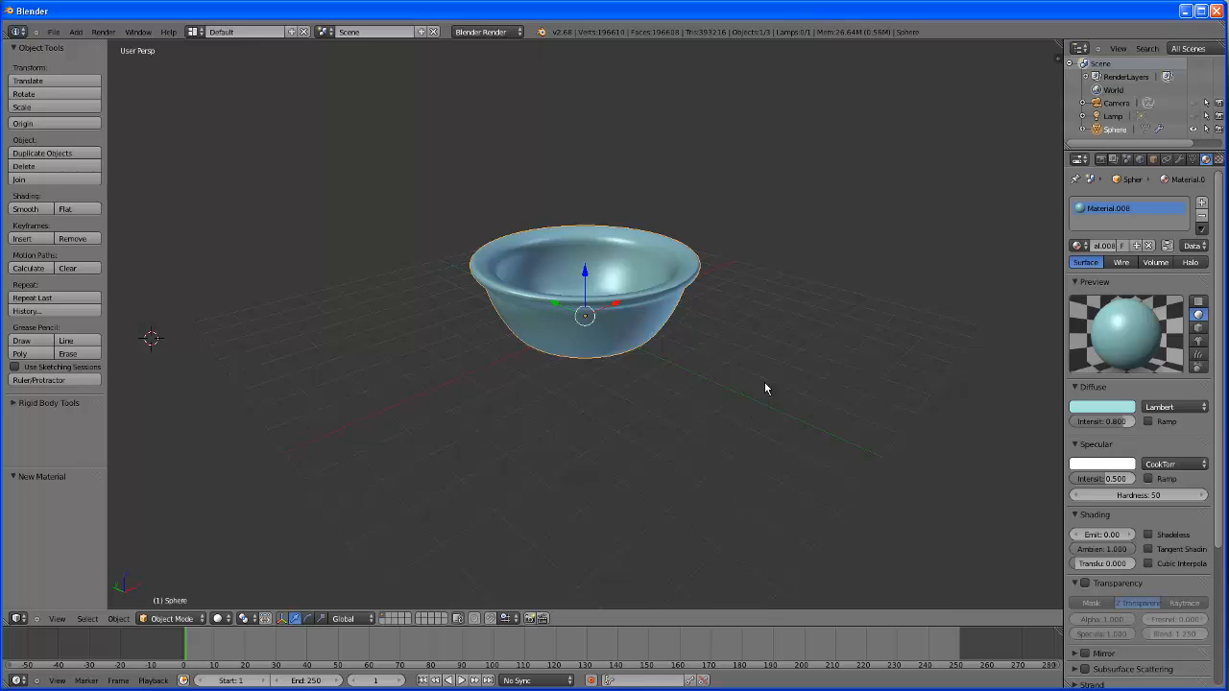
left_click(938, 304)
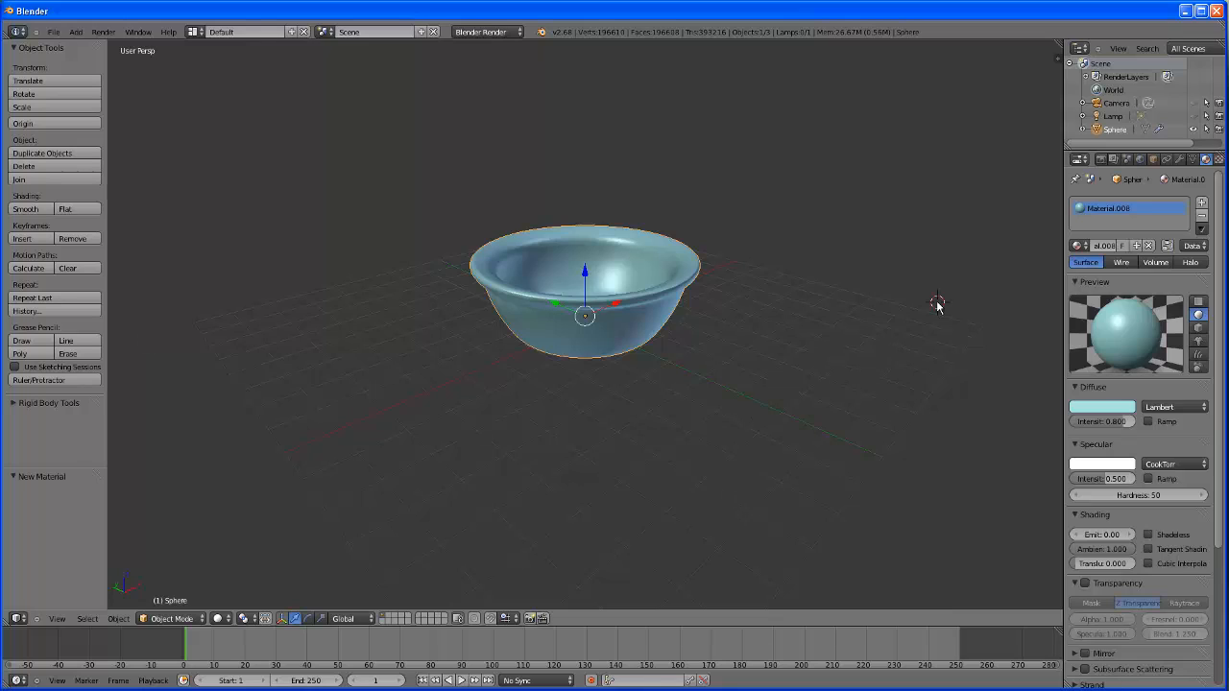